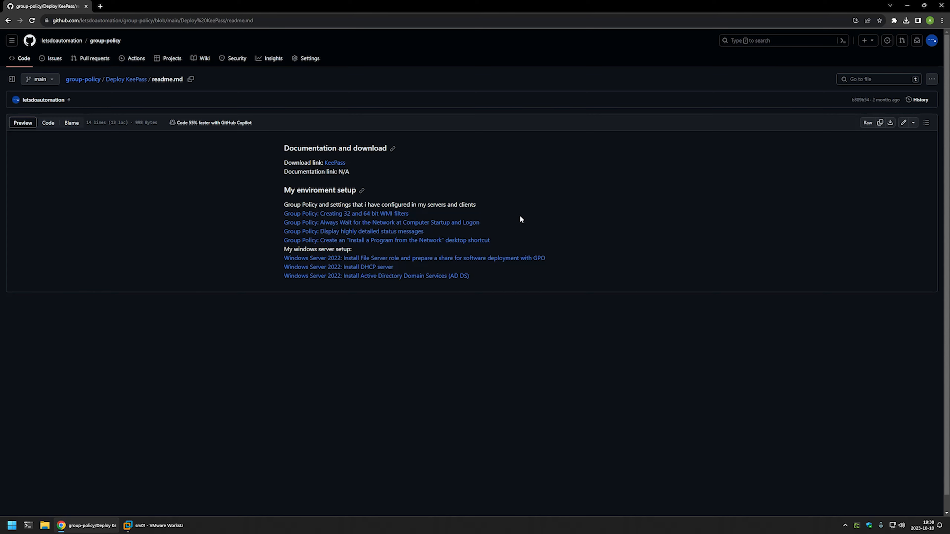
drag(505, 280, 276, 249)
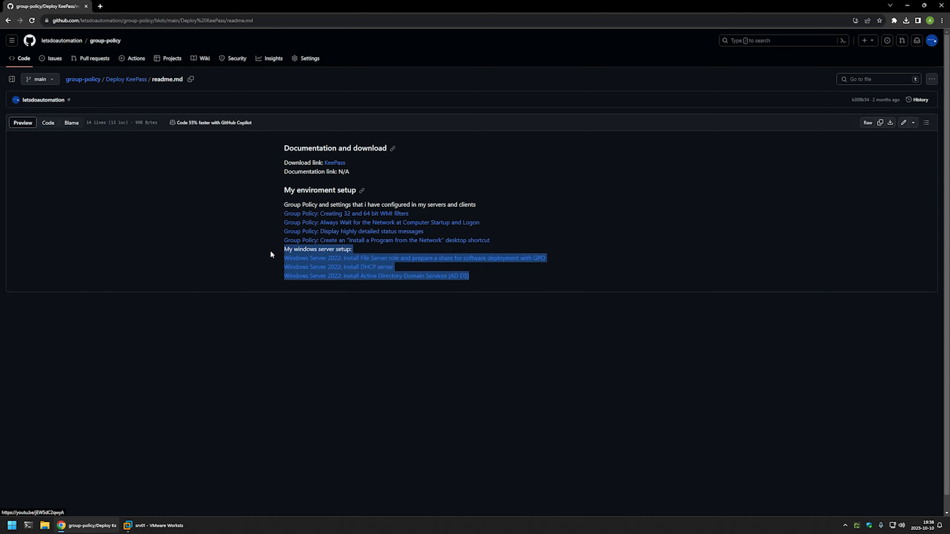
drag(514, 236, 269, 211)
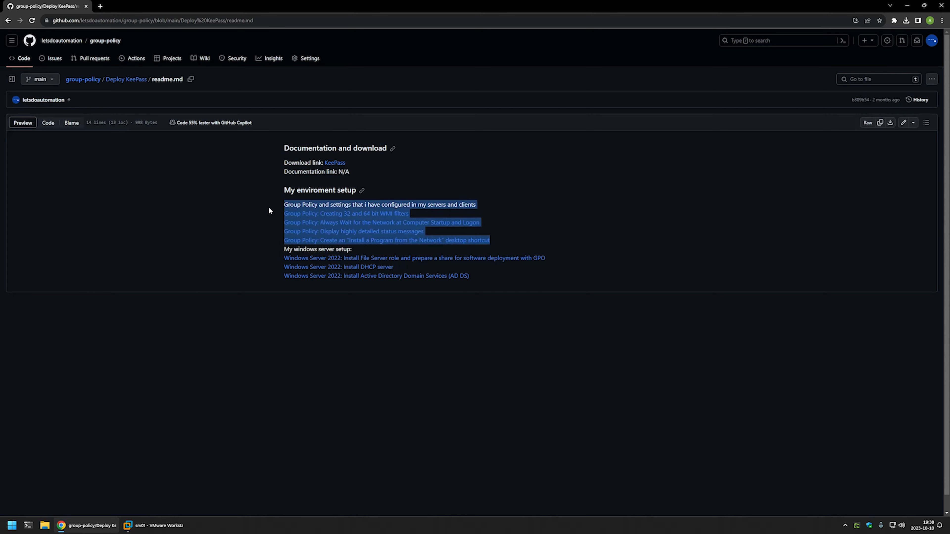
click(482, 202)
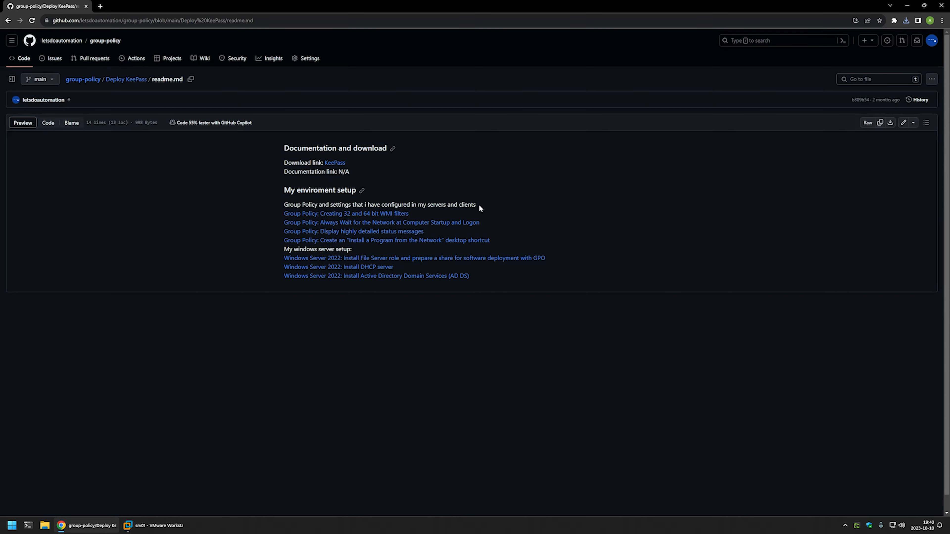
Step: Follow the readme's KeePass download link and download the KeePass 2.54 MSI Package
middle_click(335, 162)
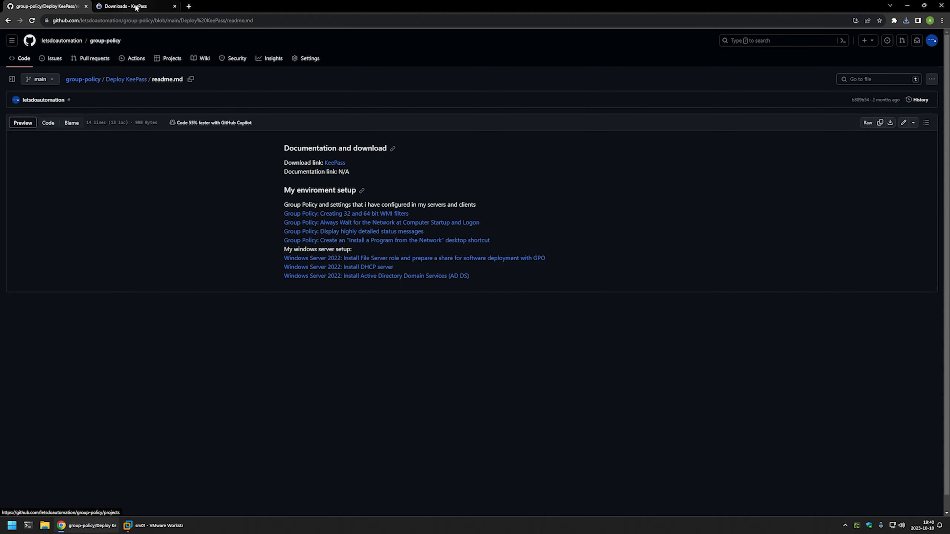
click(143, 11)
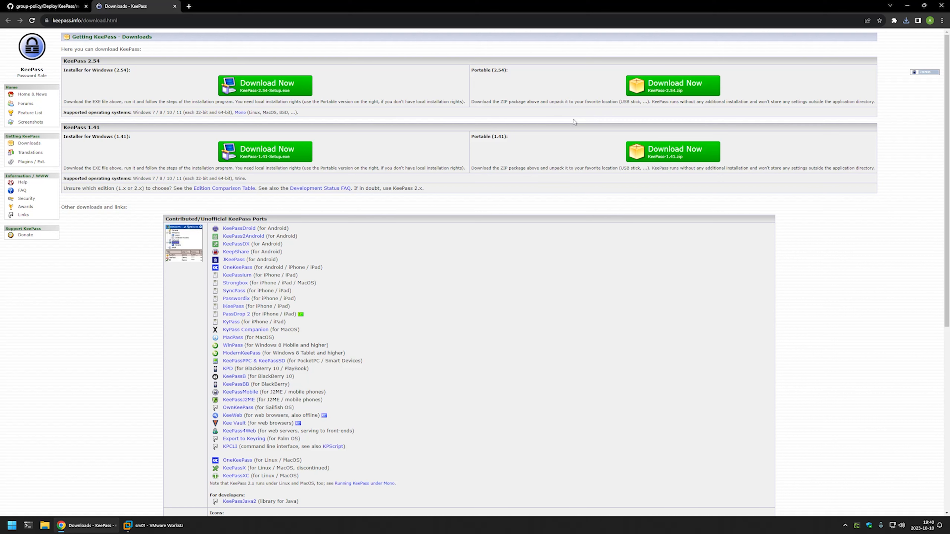
scroll(494, 119, down, 8)
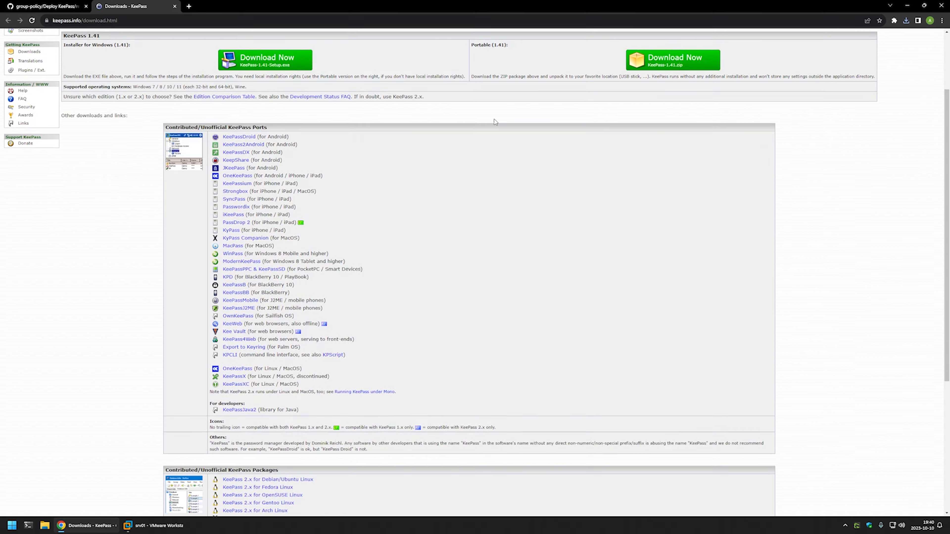
drag(291, 444, 222, 443)
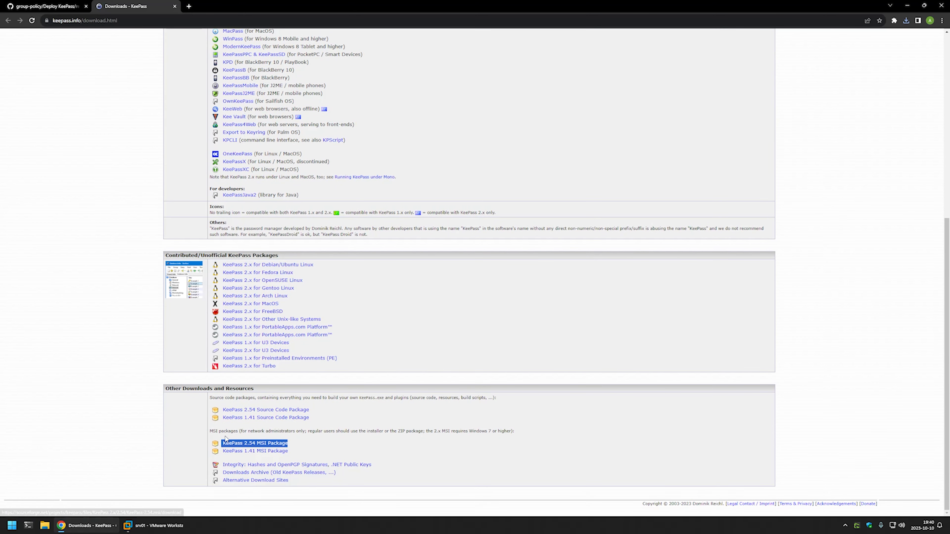
click(275, 442)
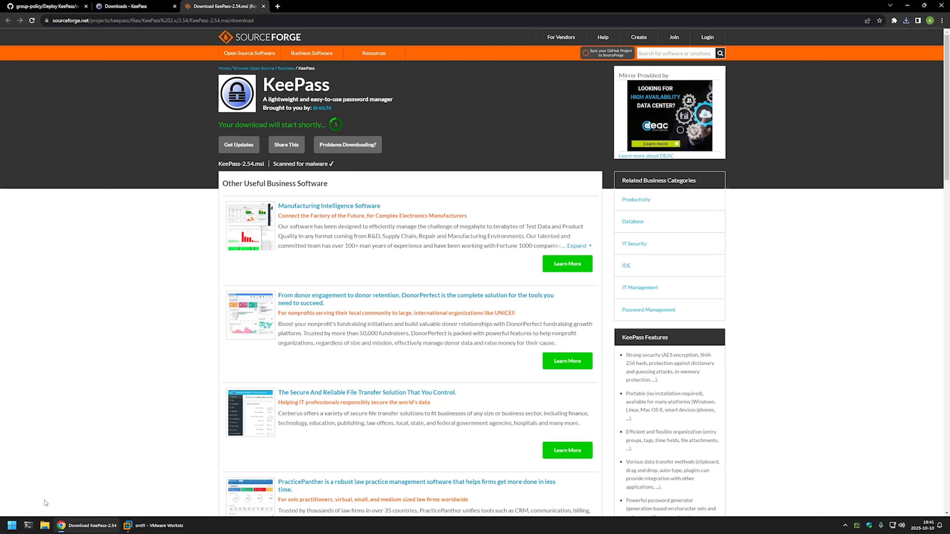
Step: Open the local Downloads folder and copy the KeePass-2.54.msi installer
right_click(44, 525)
click(33, 408)
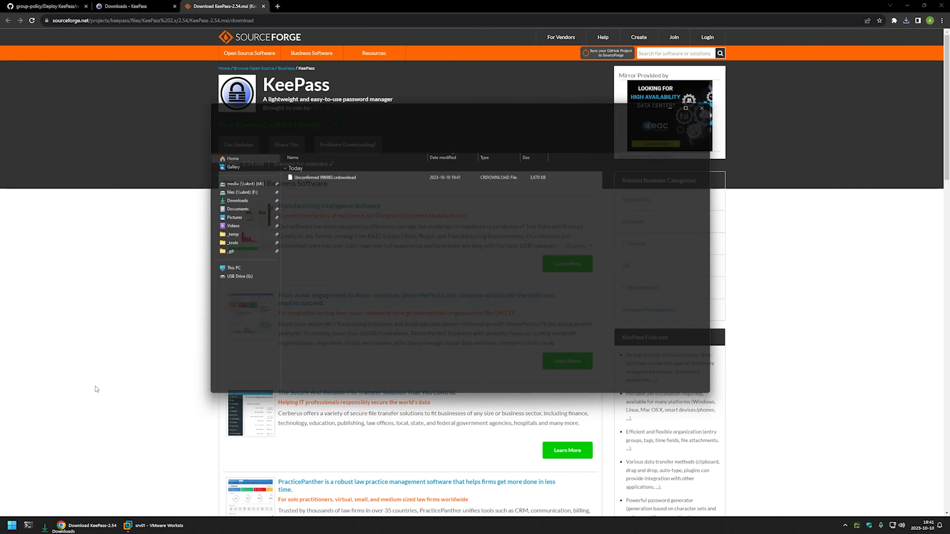
right_click(292, 197)
click(307, 228)
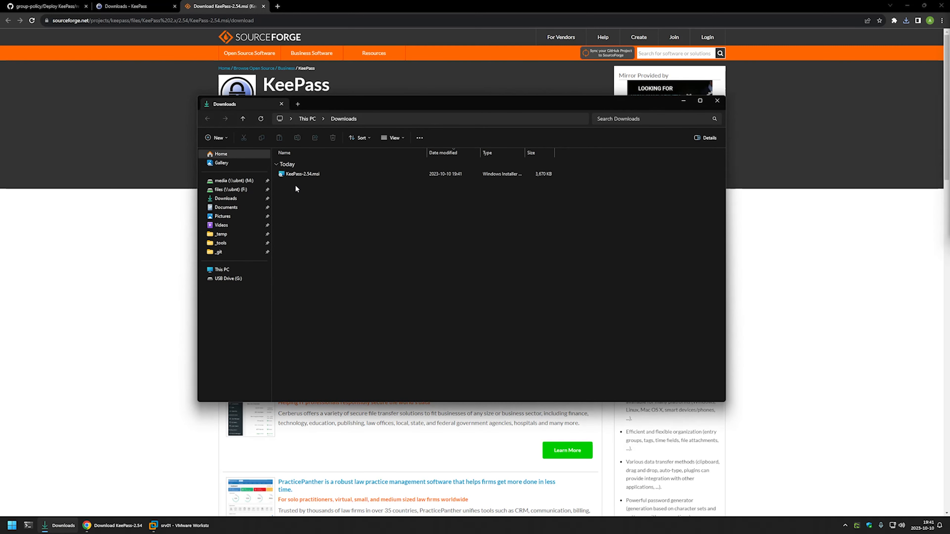
right_click(293, 173)
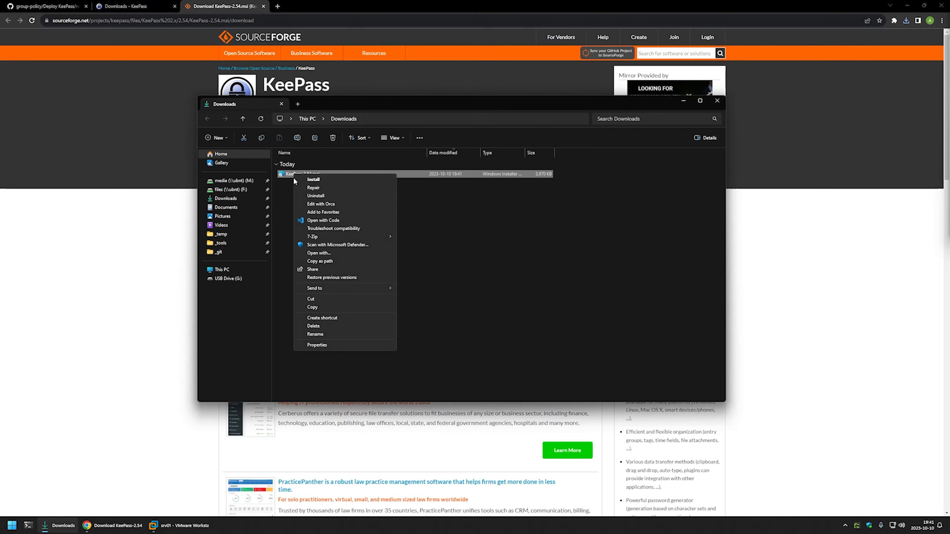
click(312, 307)
Step: Switch to the srv01 virtual machine in VMware Workstation and paste the KeePass installer onto its desktop
click(173, 525)
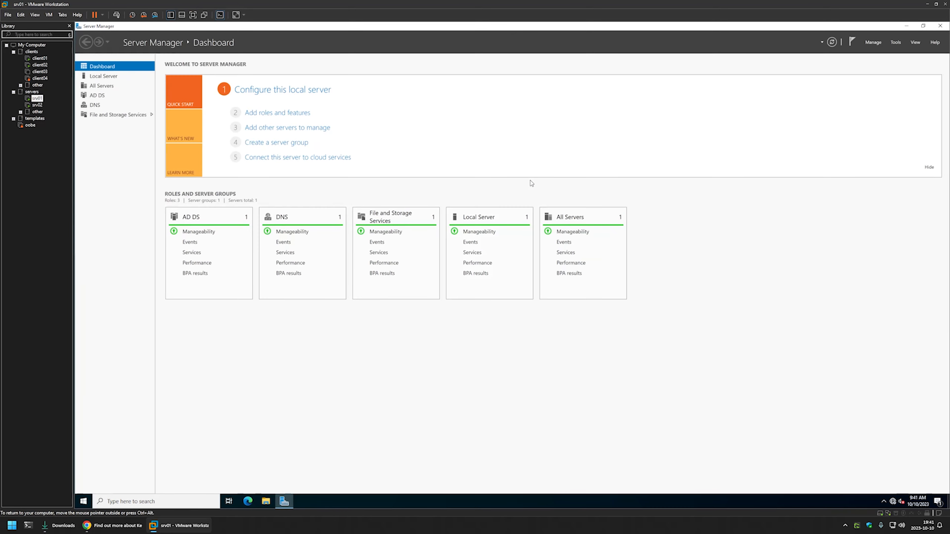
click(904, 26)
right_click(167, 122)
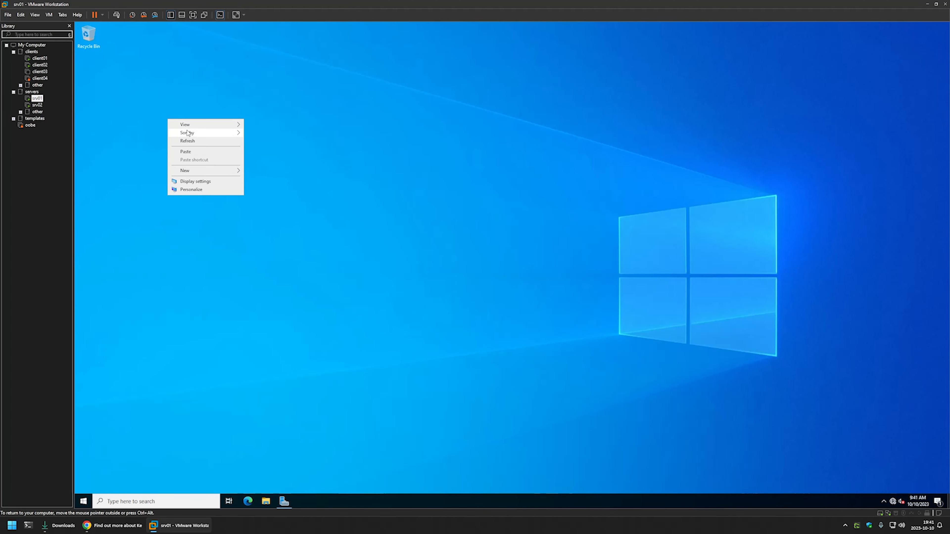
click(184, 153)
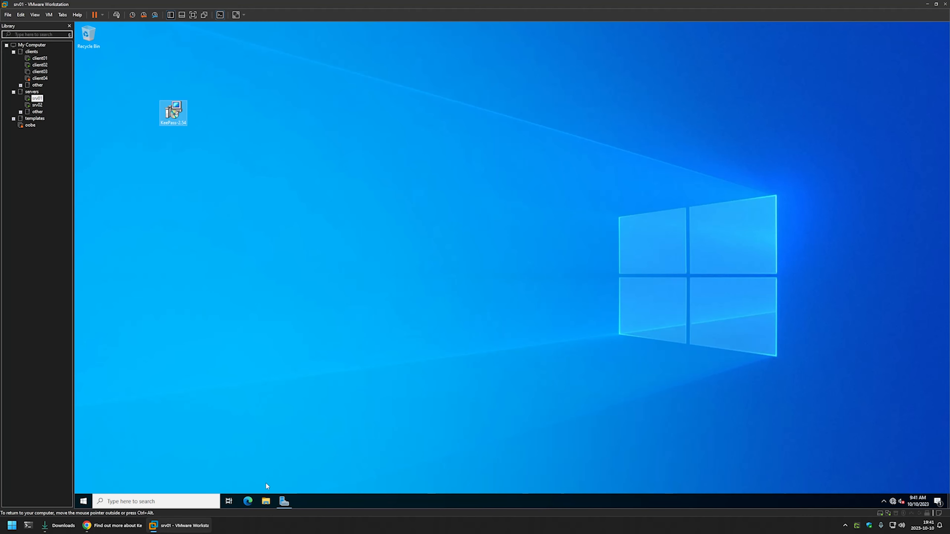
Step: Open the software share on \\srv02 in File Explorer
click(266, 501)
click(407, 170)
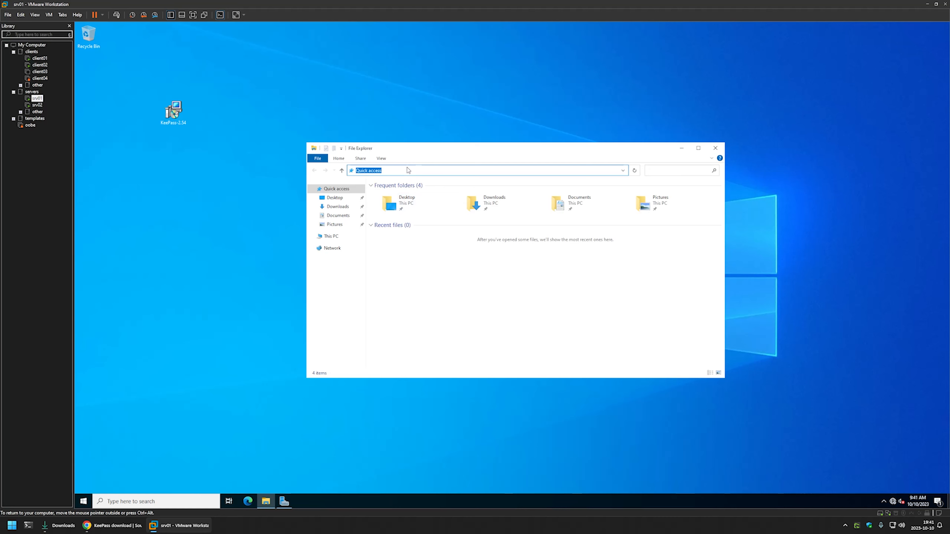
text(\\)
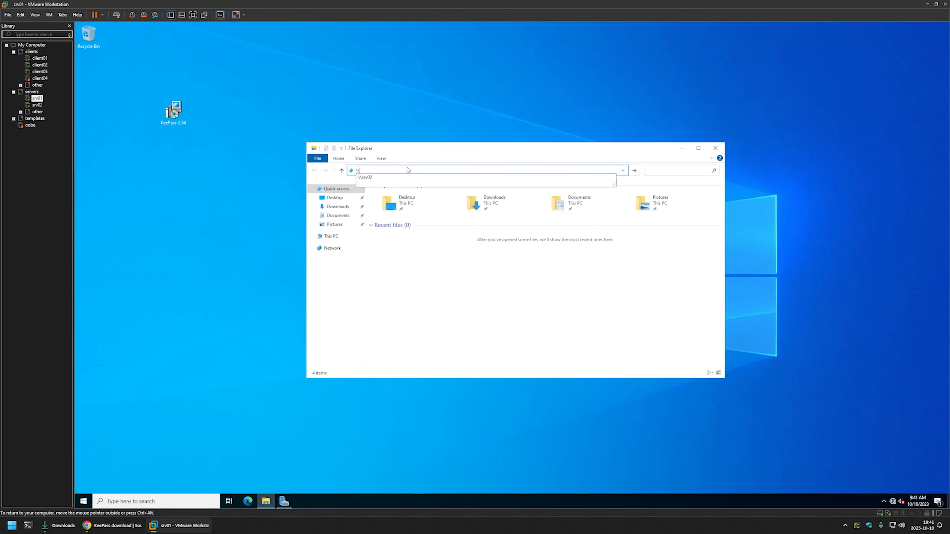
text(srv02)
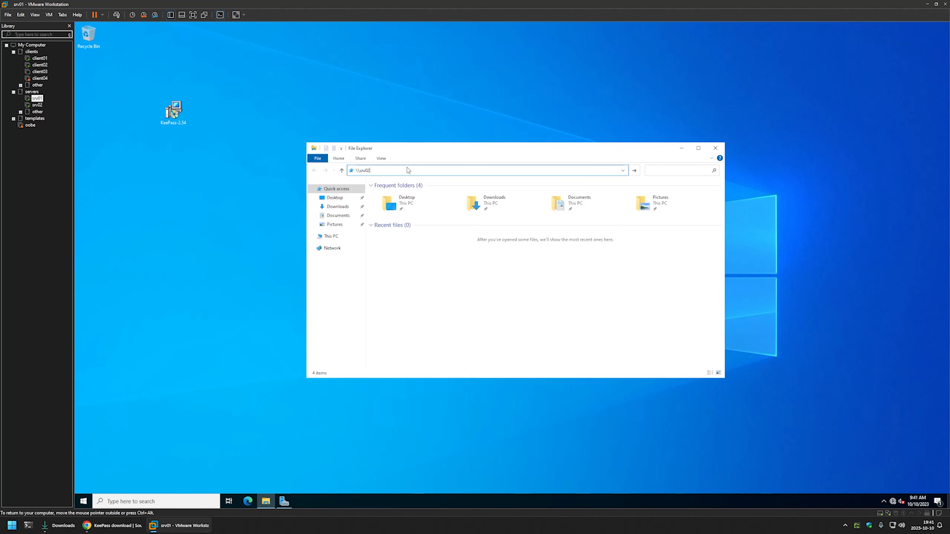
key(Return)
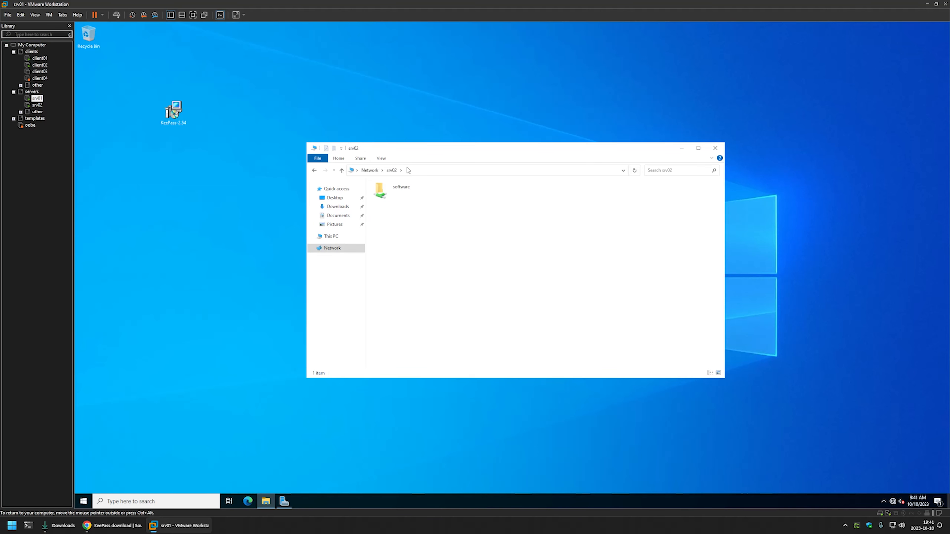
double_click(400, 189)
Step: Create a folder named KeePass in the software share
right_click(385, 206)
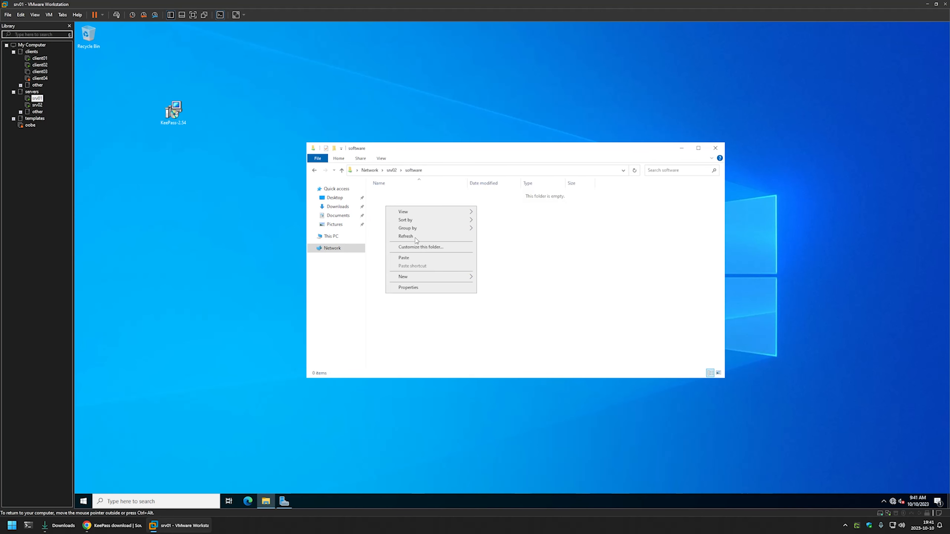
mouse_move(415, 277)
click(489, 277)
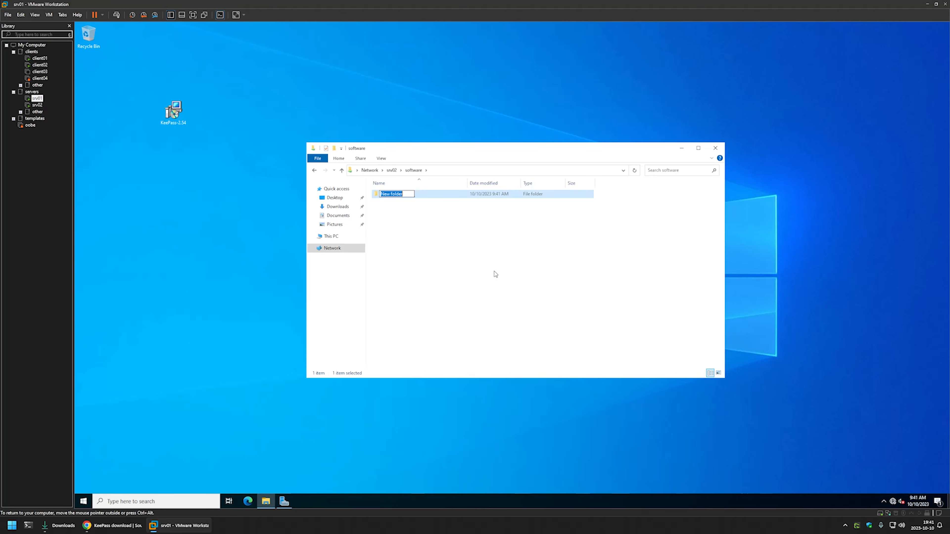
text(KeePass)
key(Return)
Step: Copy the KeePass-2.54 installer from the desktop into the share's KeePass folder
double_click(412, 195)
drag(175, 114, 389, 215)
click(389, 204)
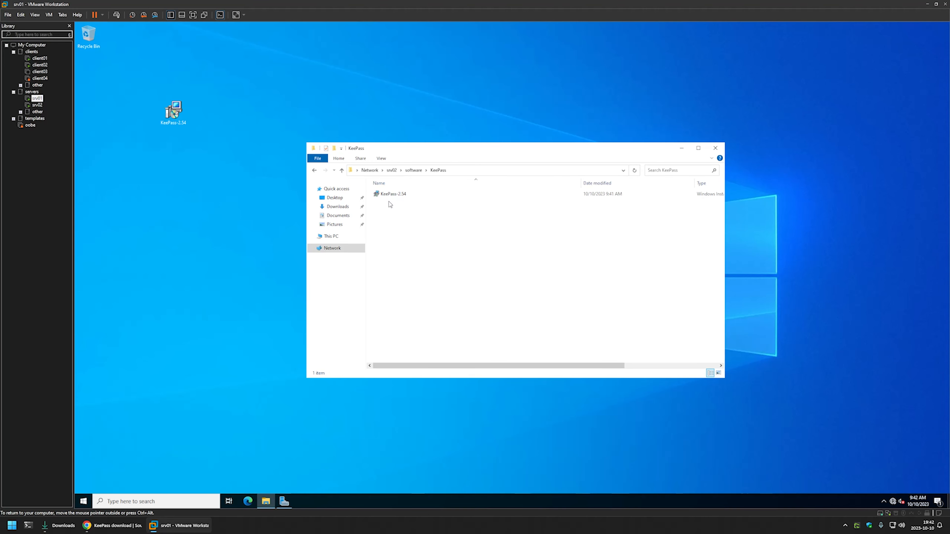
Step: Check the security permissions that Authenticated Users have on the shared KeePass folder, then close its properties
right_click(432, 218)
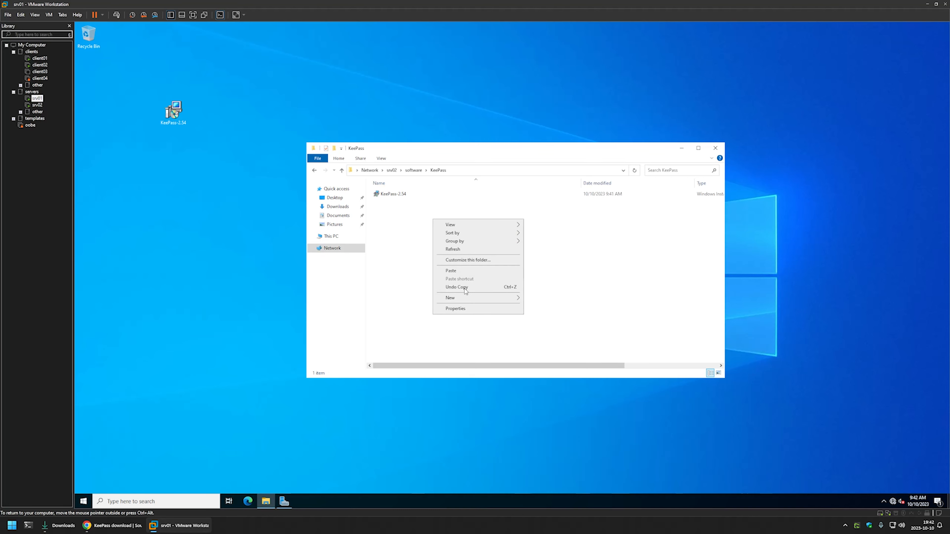
click(449, 307)
drag(253, 110, 451, 185)
click(422, 192)
click(488, 250)
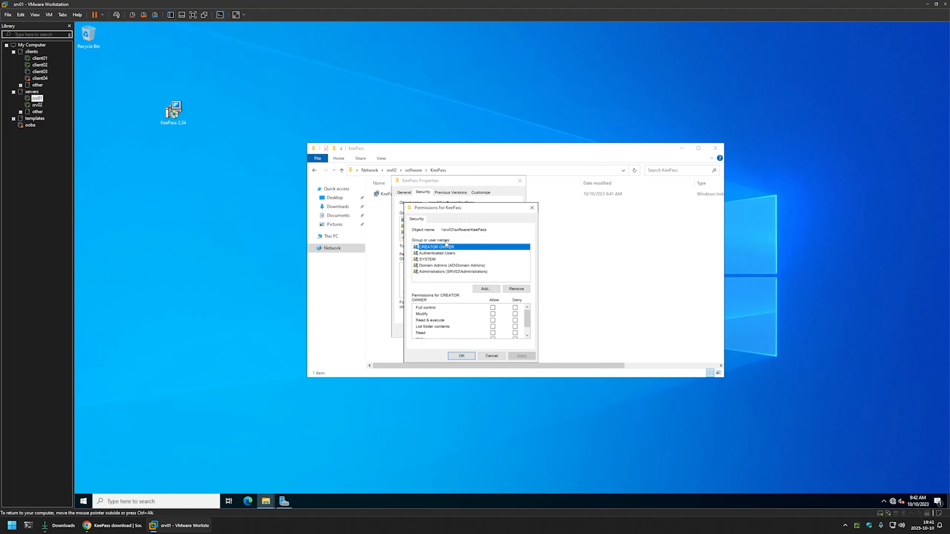
click(437, 255)
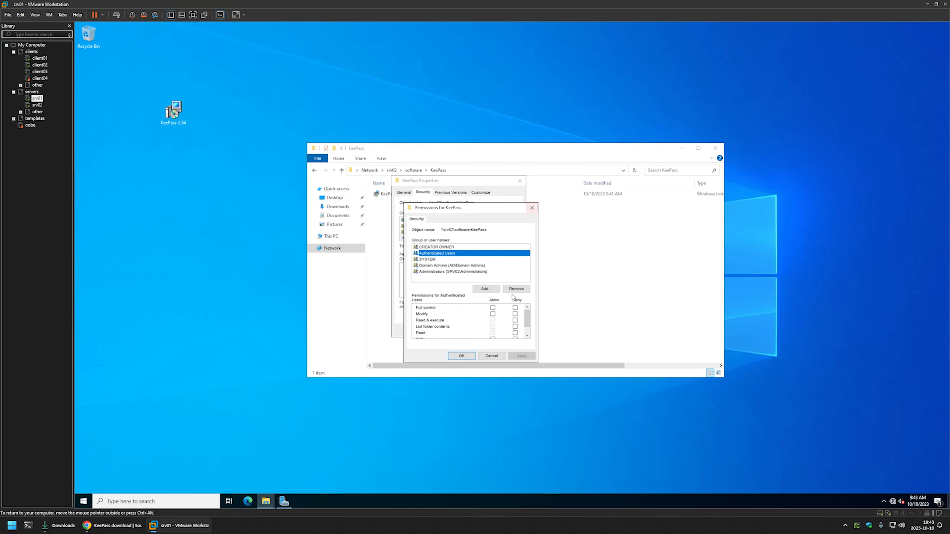
click(461, 355)
click(450, 330)
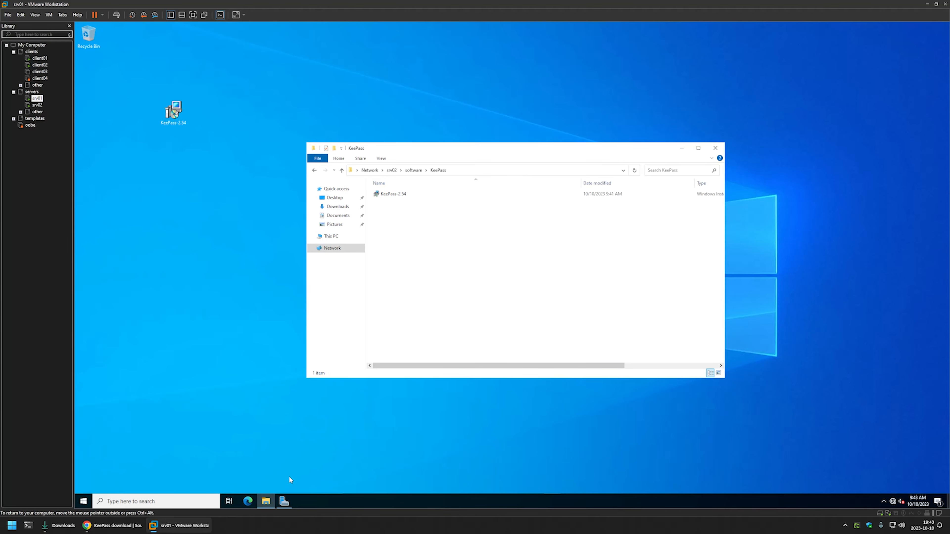
Step: Open Group Policy Management from Server Manager and expand the domain's Group Policy Objects container
click(284, 501)
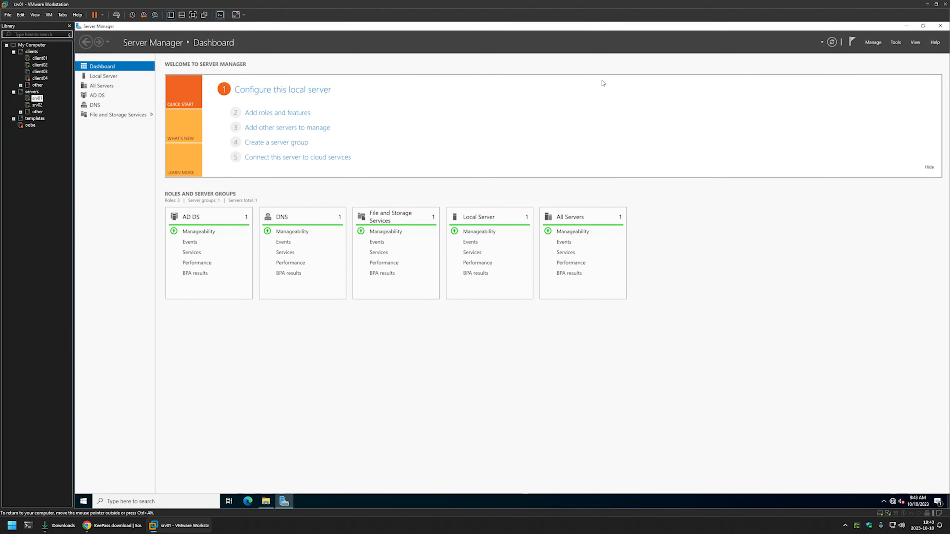
click(897, 42)
click(860, 152)
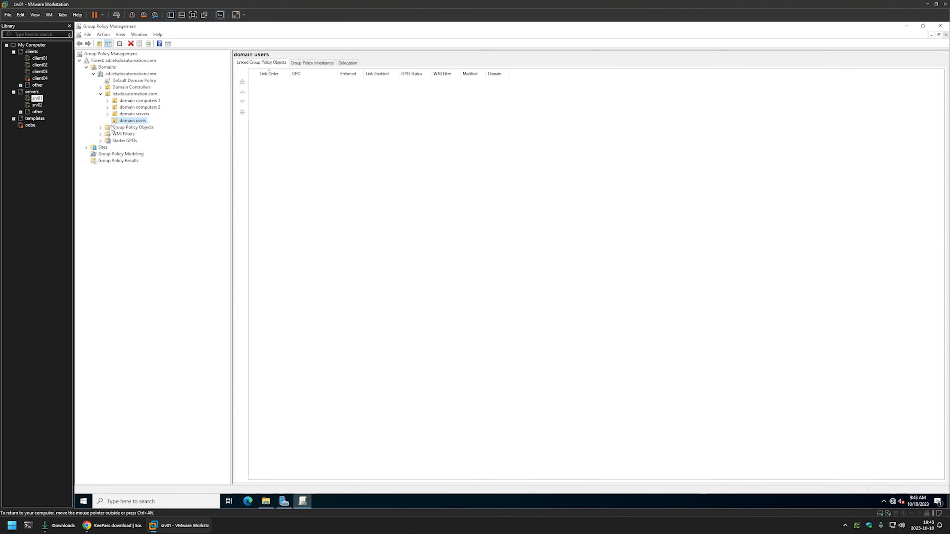
click(109, 129)
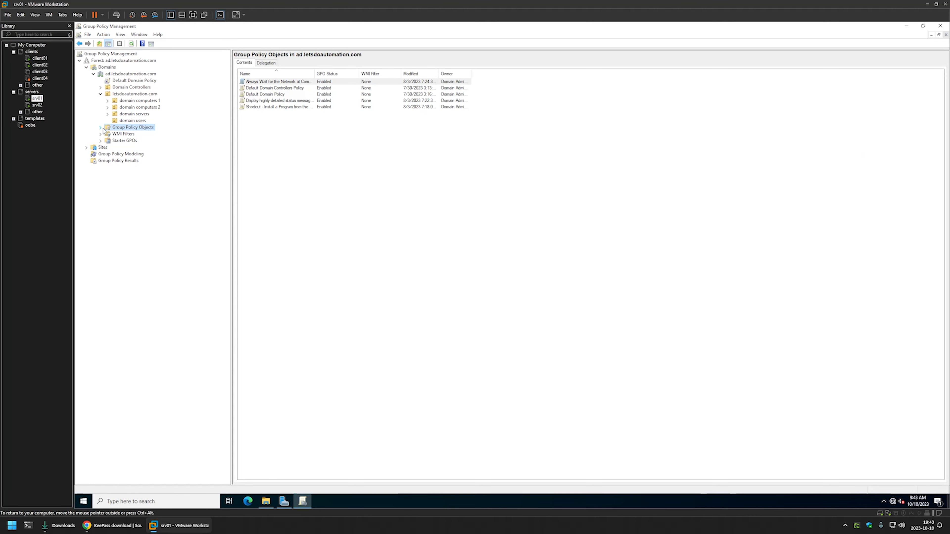
click(101, 128)
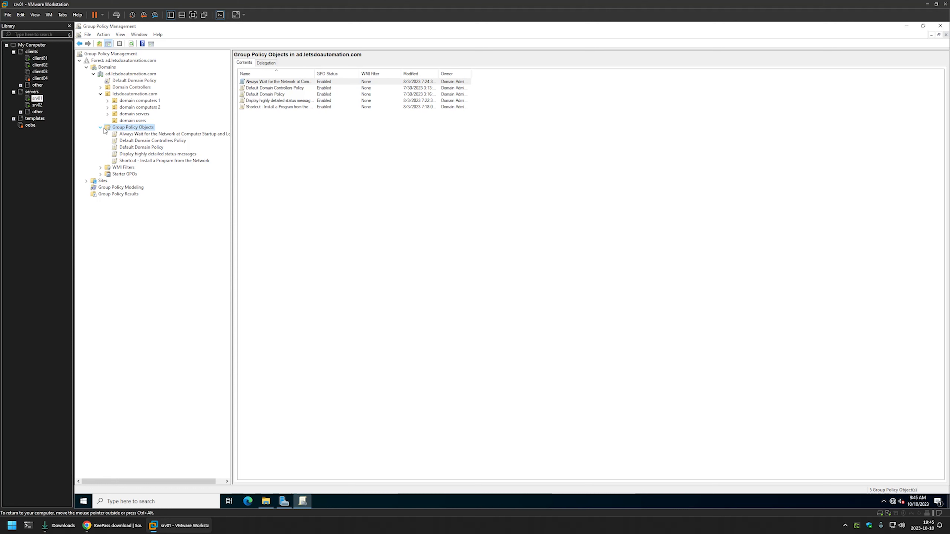
Step: Create a new Group Policy Object named "Assign KeePass" without a source starter GPO
right_click(137, 129)
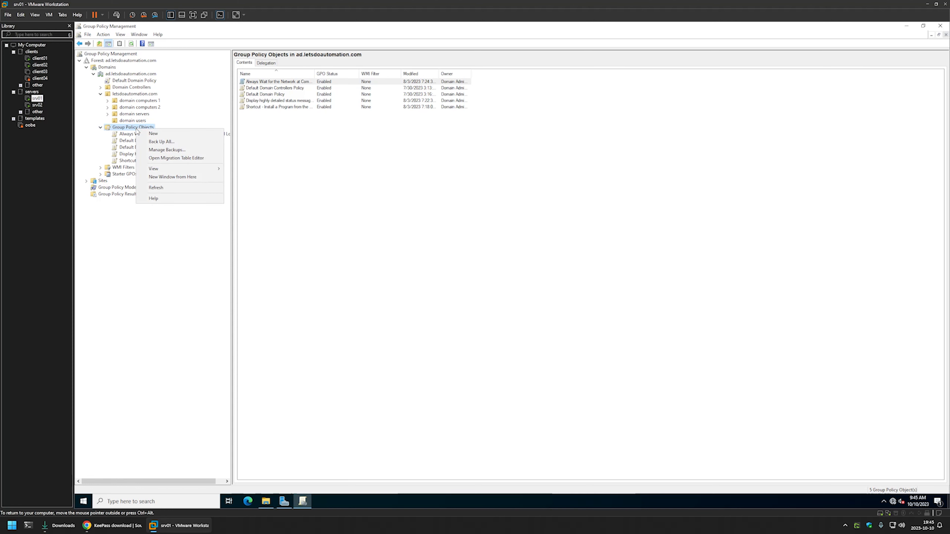
click(148, 136)
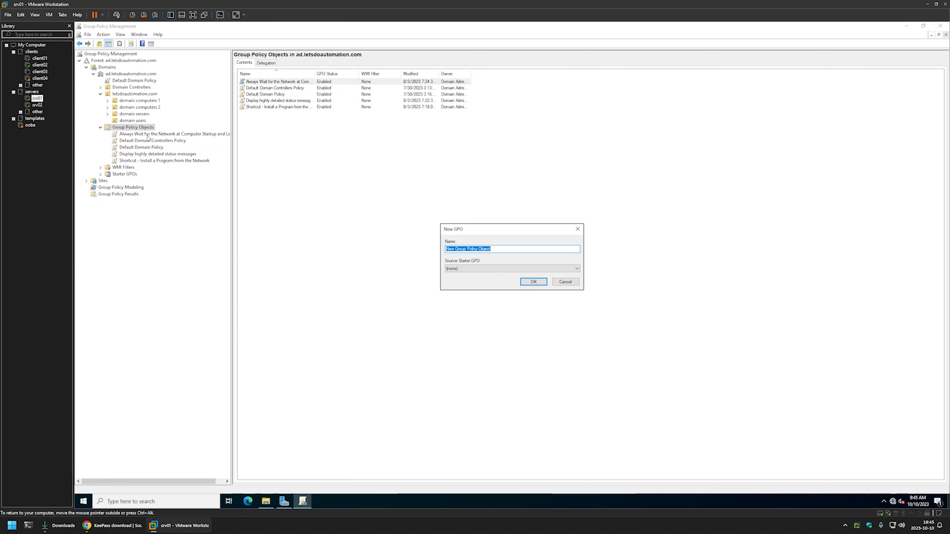
text(Assign KeePass)
click(534, 281)
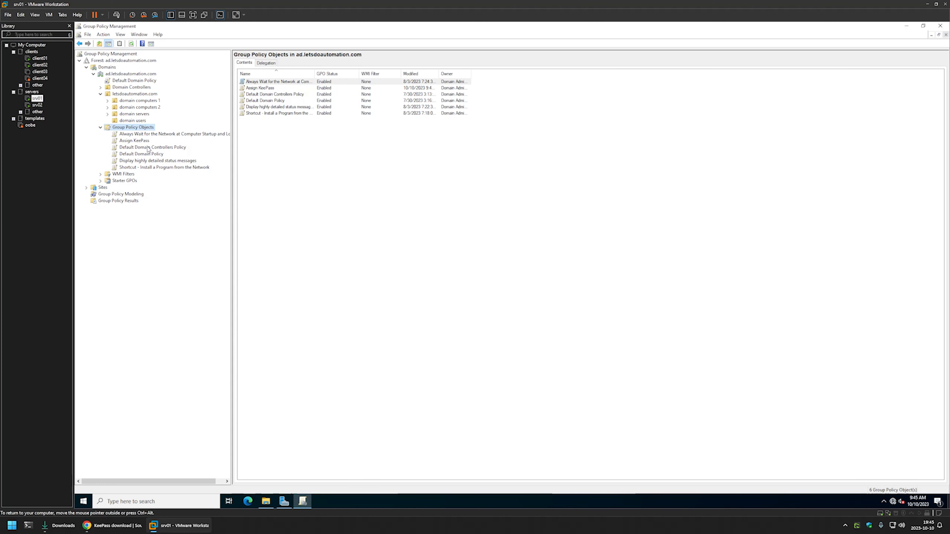
Step: Open the Assign KeePass policy for editing and move the editor window clear of the policy tree
click(136, 142)
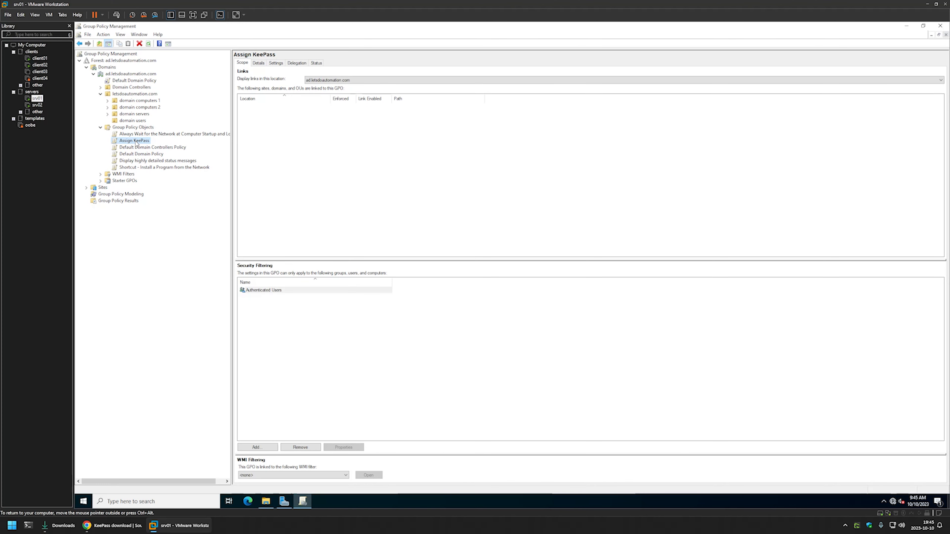
right_click(136, 141)
click(153, 145)
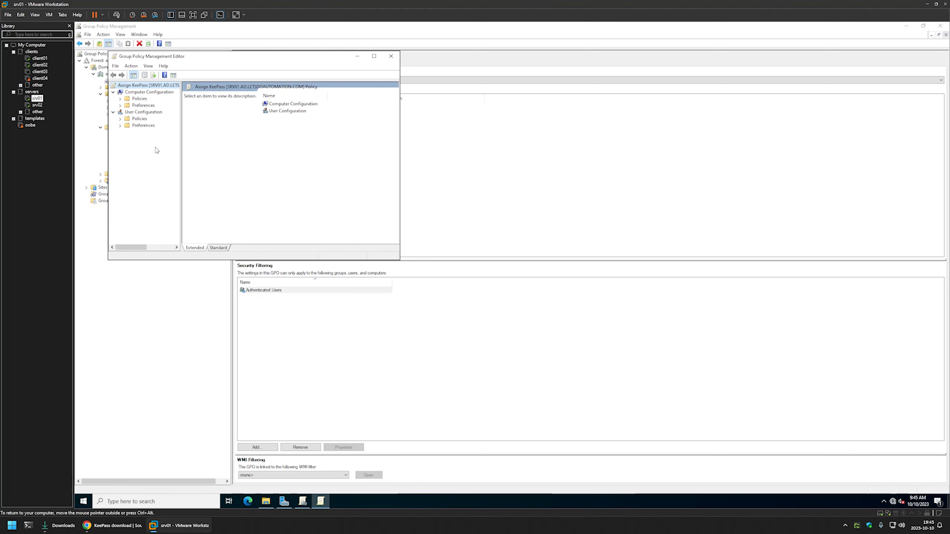
drag(235, 60, 531, 140)
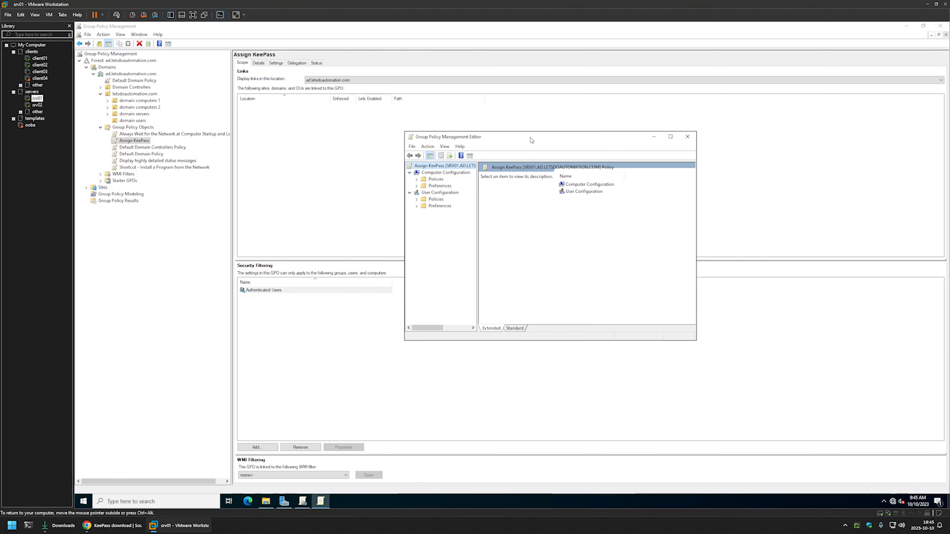
Step: Start a new software installation package under the Software Settings of the Computer Configuration policies
click(426, 173)
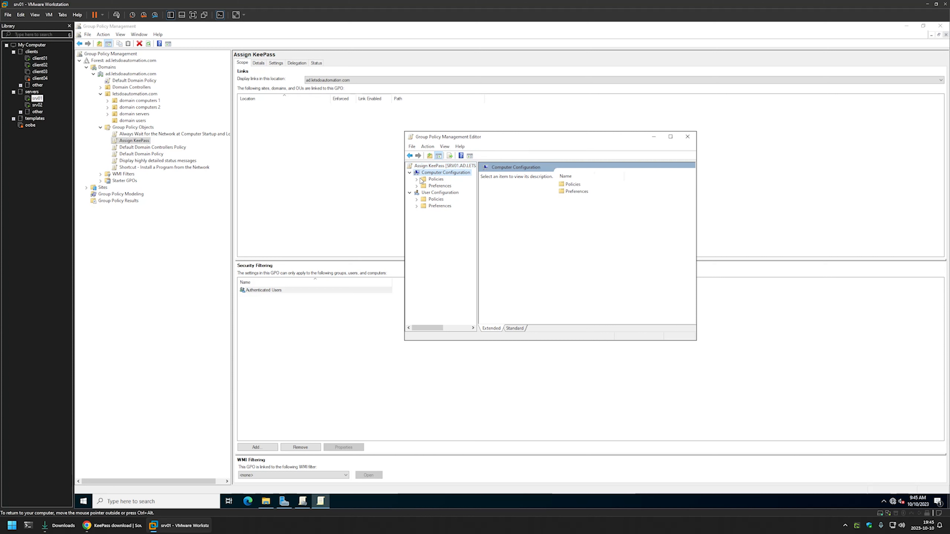
click(417, 180)
click(424, 186)
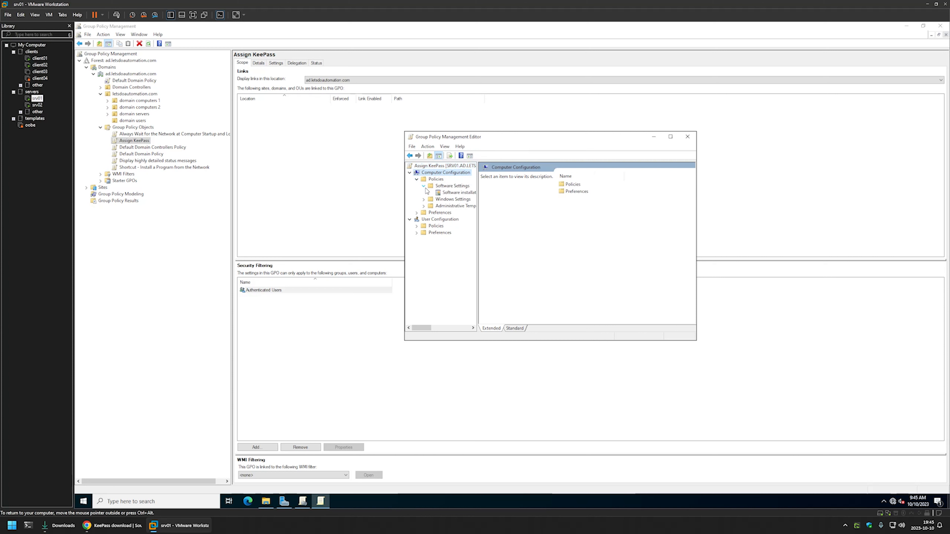
click(449, 194)
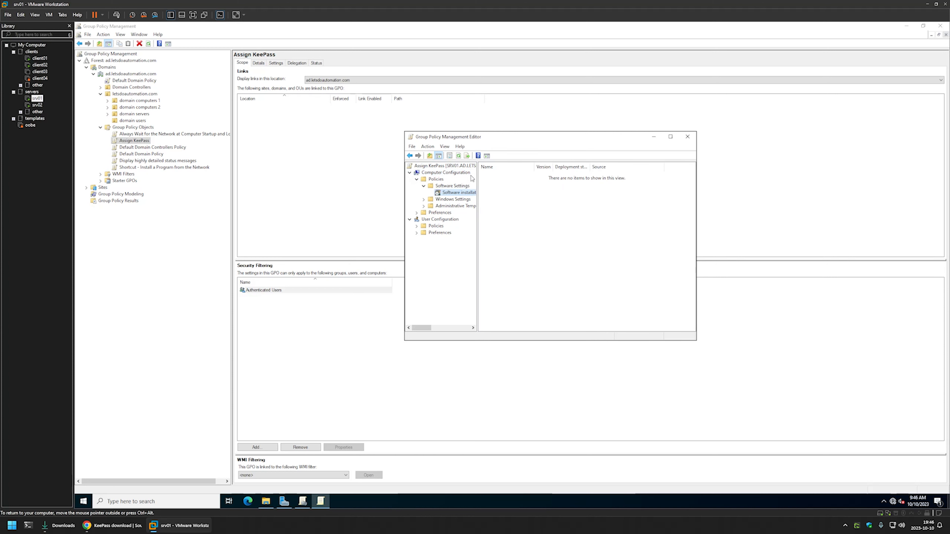
right_click(518, 198)
mouse_move(538, 204)
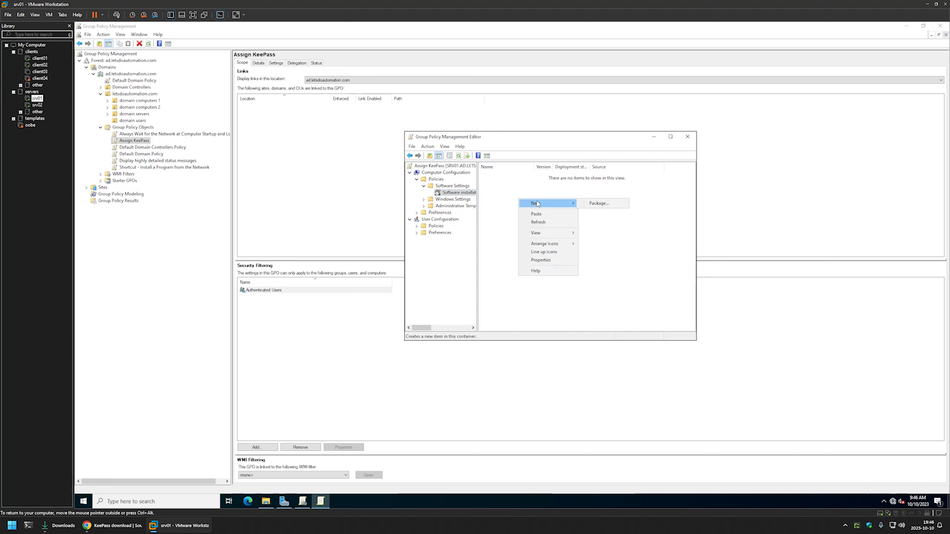
click(598, 203)
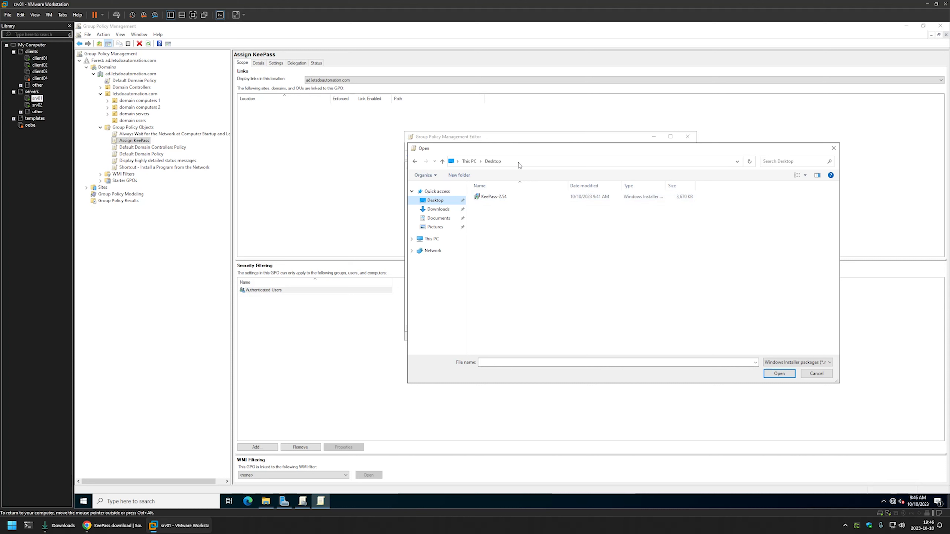
Step: Browse to the network path \\srv02, open software\KeePass and choose KeePass-2.54 as the package to deploy
click(488, 161)
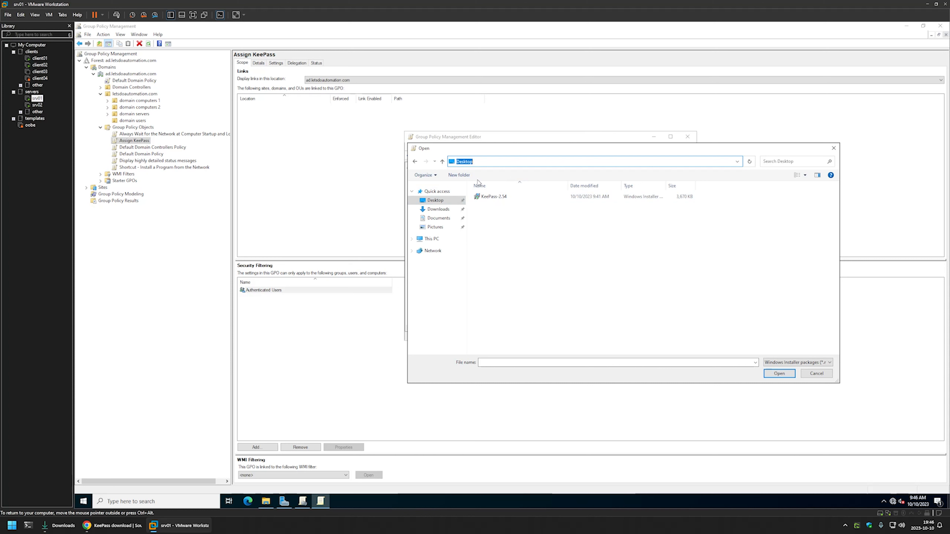
click(489, 163)
double_click(486, 161)
text(\)
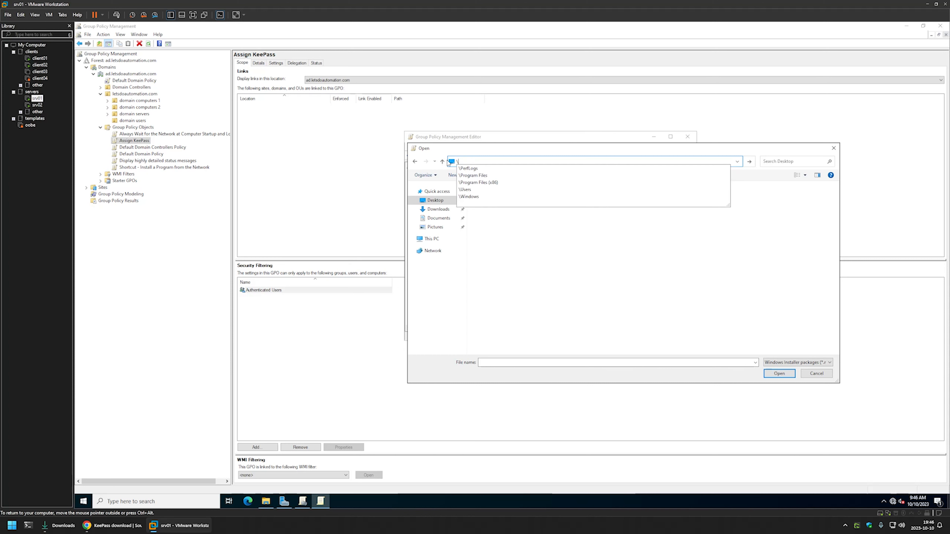
text(\srv)
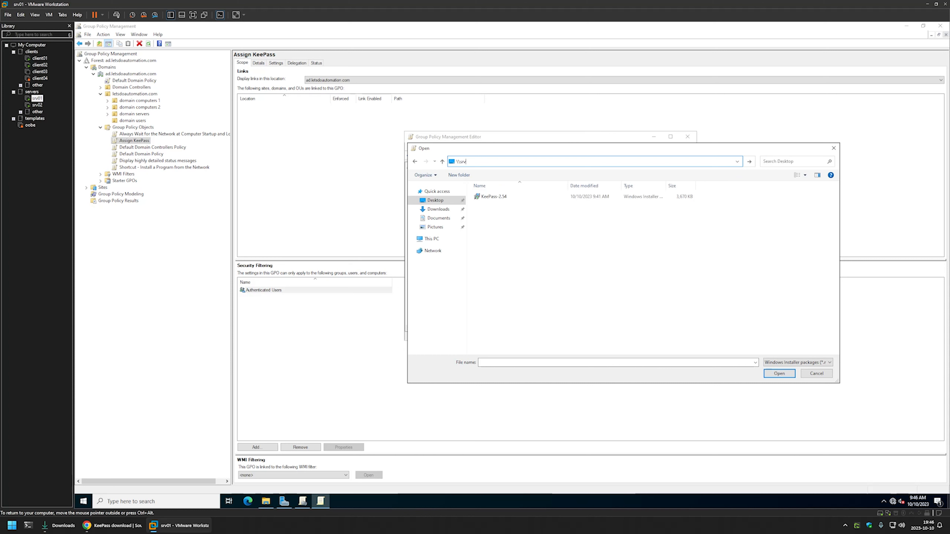
text(02)
key(Return)
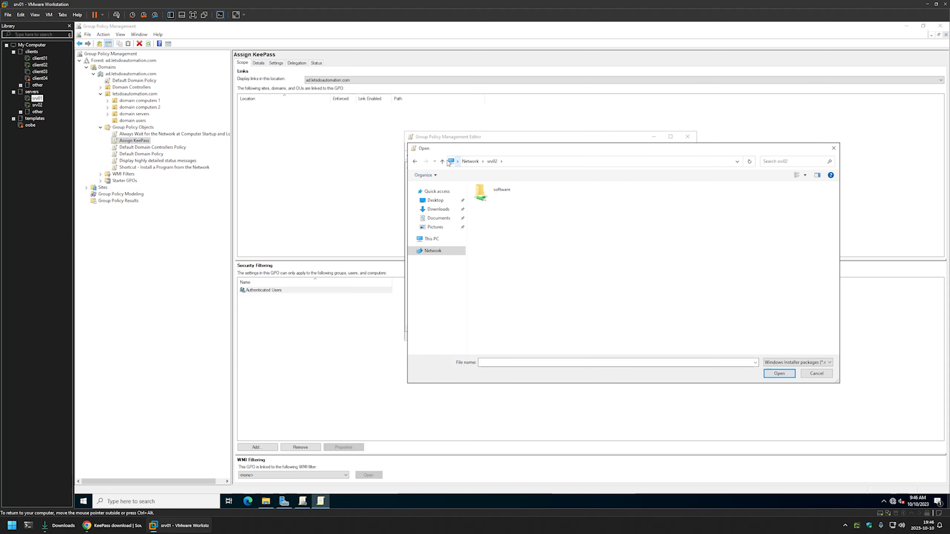
double_click(502, 197)
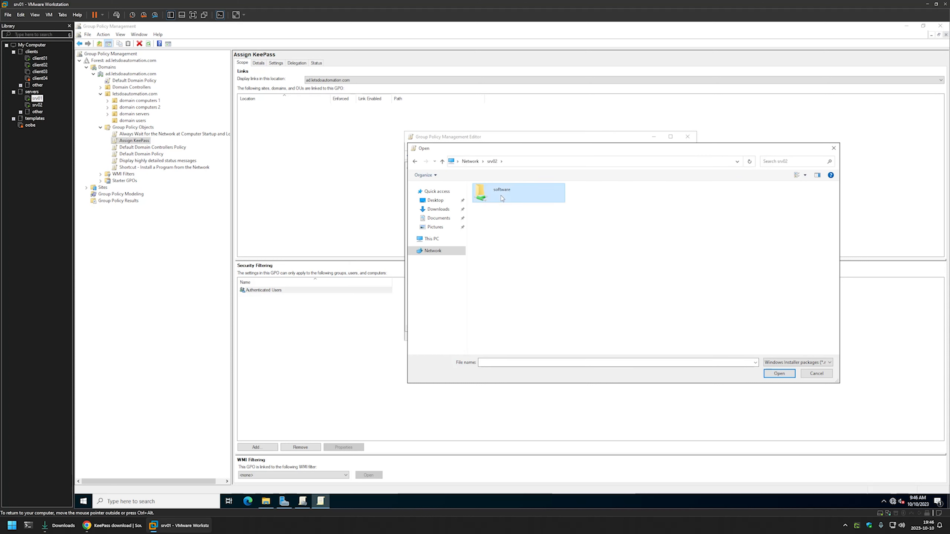
double_click(490, 197)
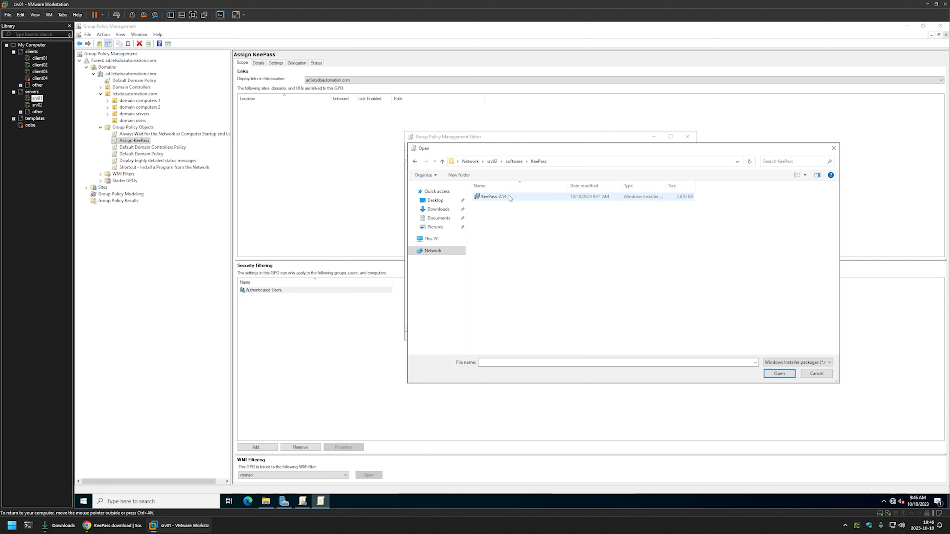
double_click(509, 197)
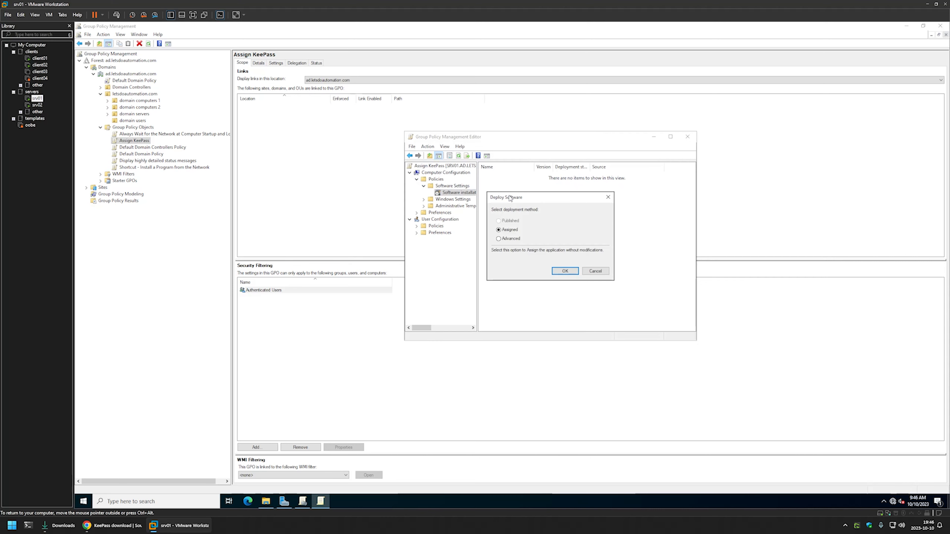
Step: Deploy KeePass with the Advanced method, ignoring language when deploying the package, then save its properties and close the policy editor
click(508, 239)
click(562, 273)
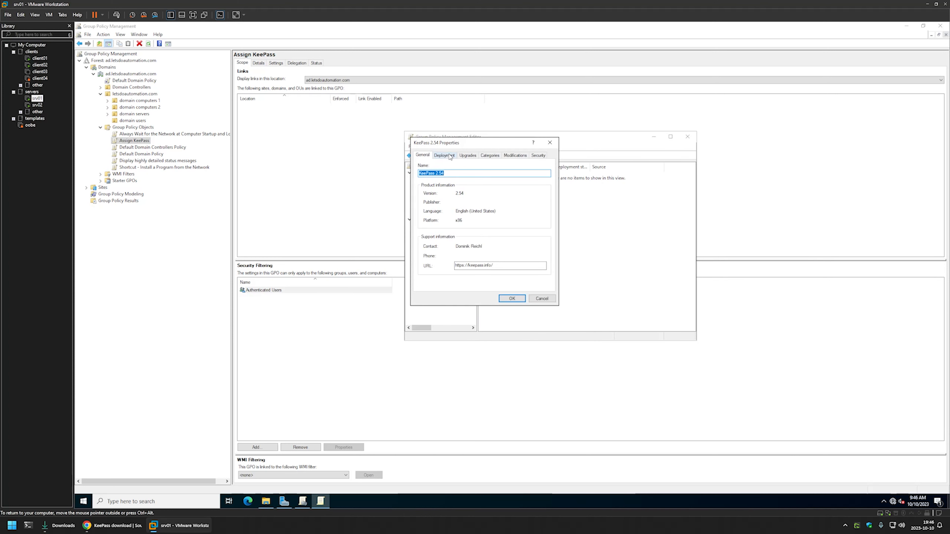
click(450, 156)
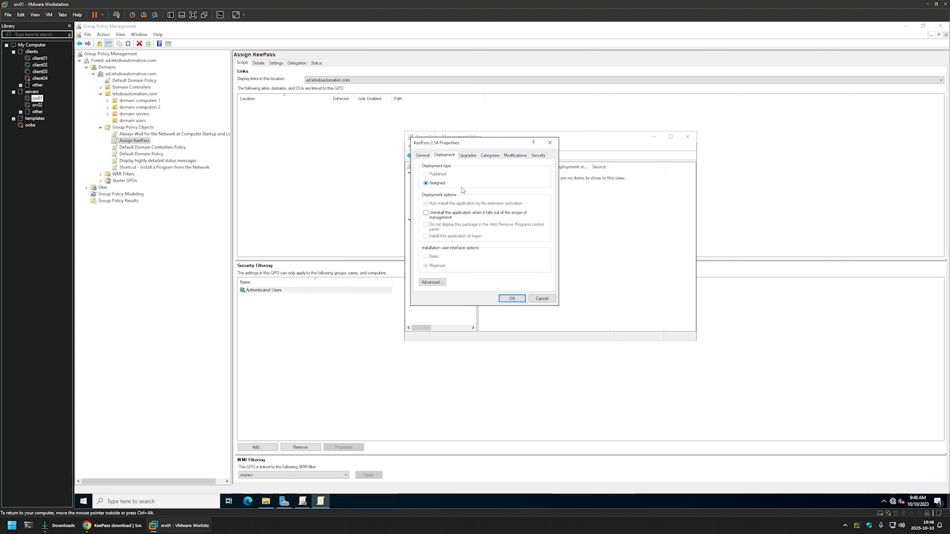
click(432, 287)
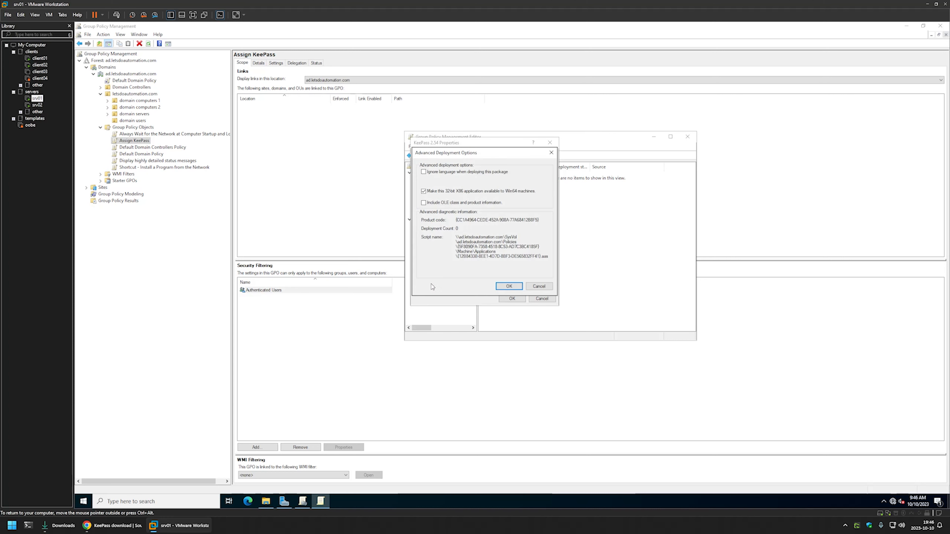
click(423, 173)
click(509, 286)
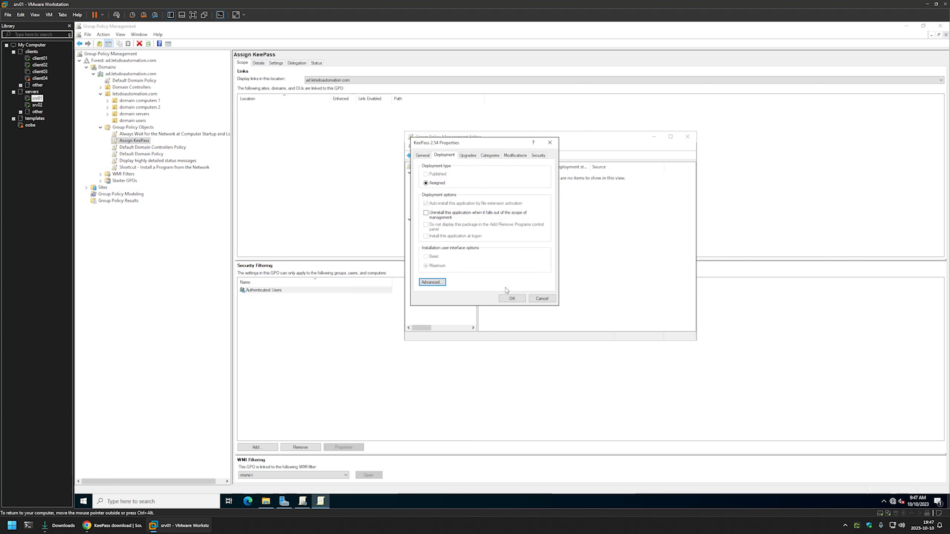
click(512, 299)
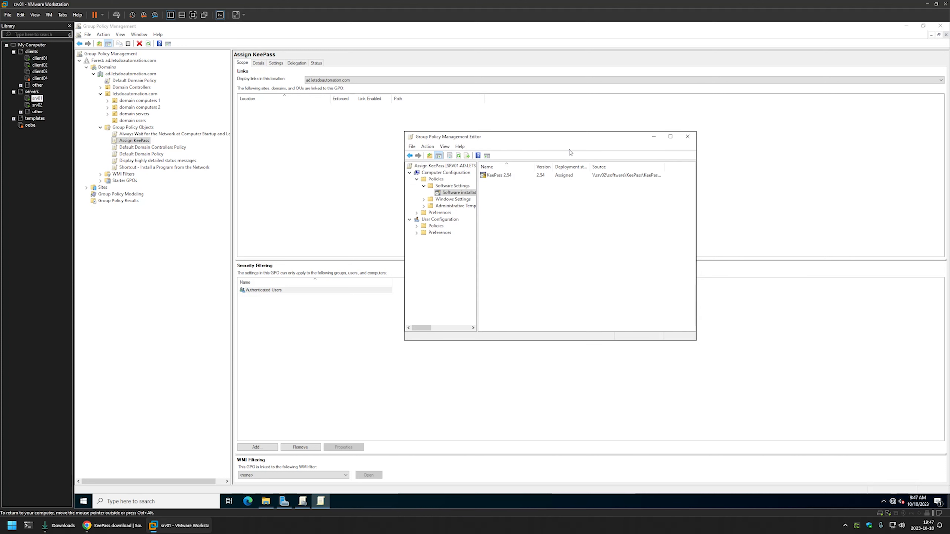
click(687, 137)
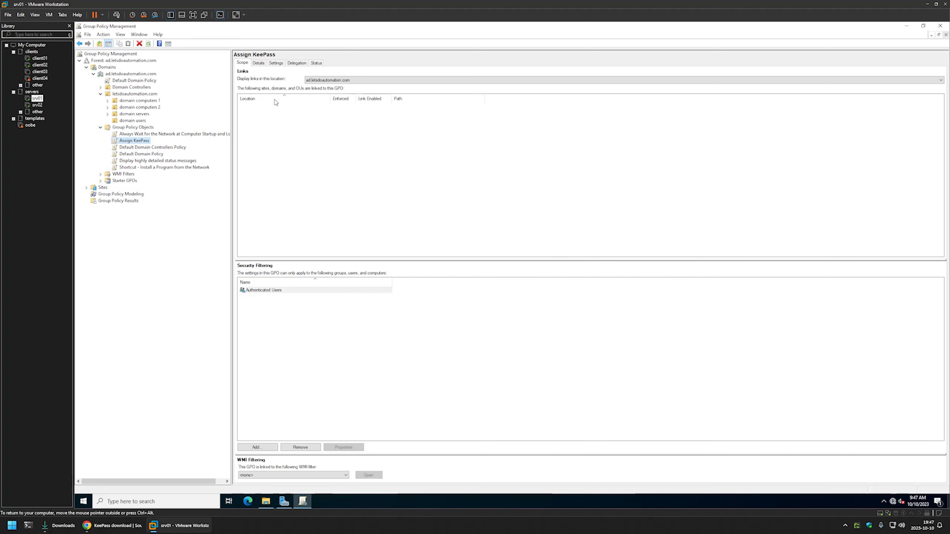
Step: Set the GPO status of Assign KeePass to "User configuration settings disabled" and confirm the change
click(258, 63)
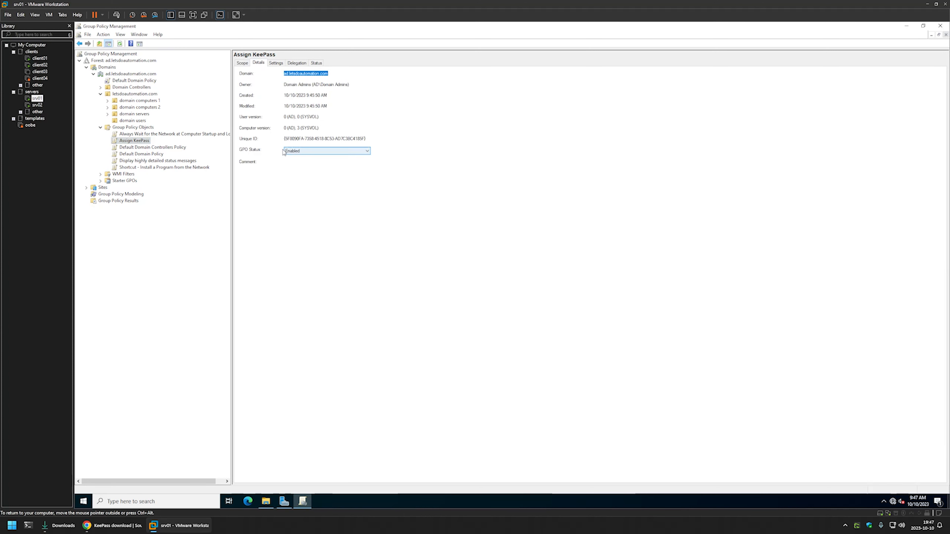
click(301, 151)
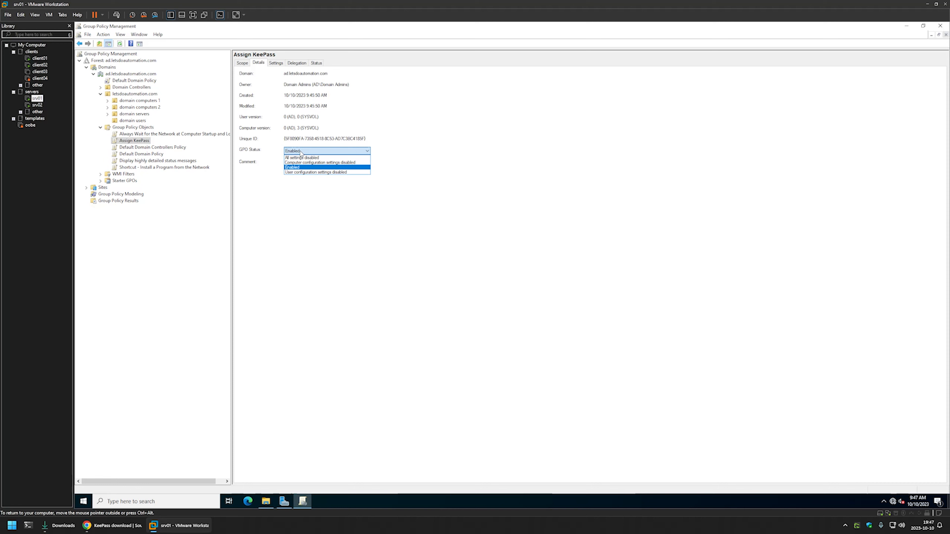
click(314, 173)
click(531, 276)
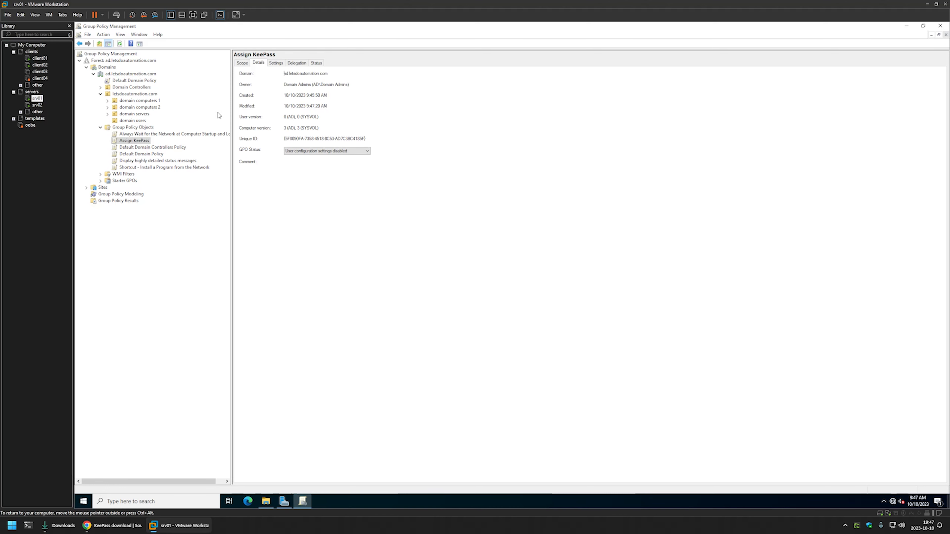
Step: Link the Assign KeePass policy object to the "domain computers 1" organizational unit
click(105, 100)
double_click(115, 101)
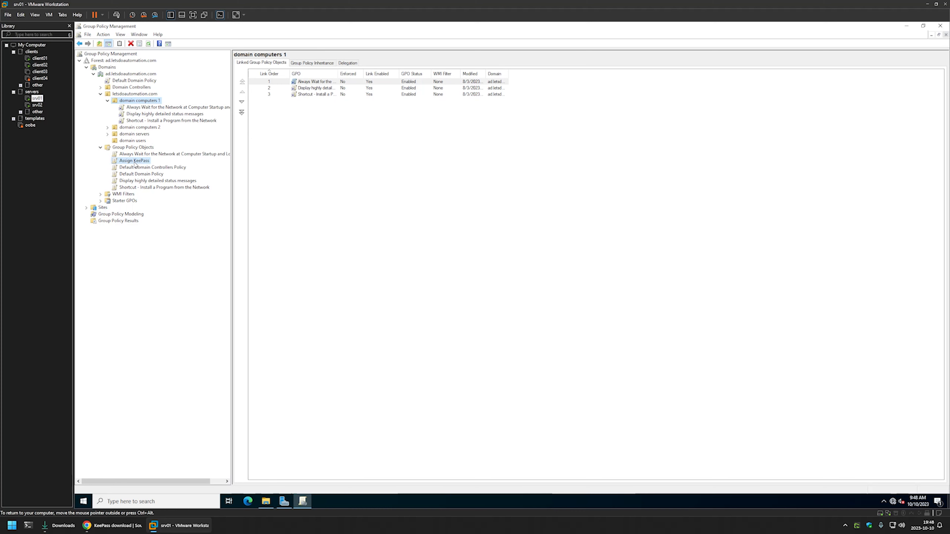
drag(134, 163, 138, 102)
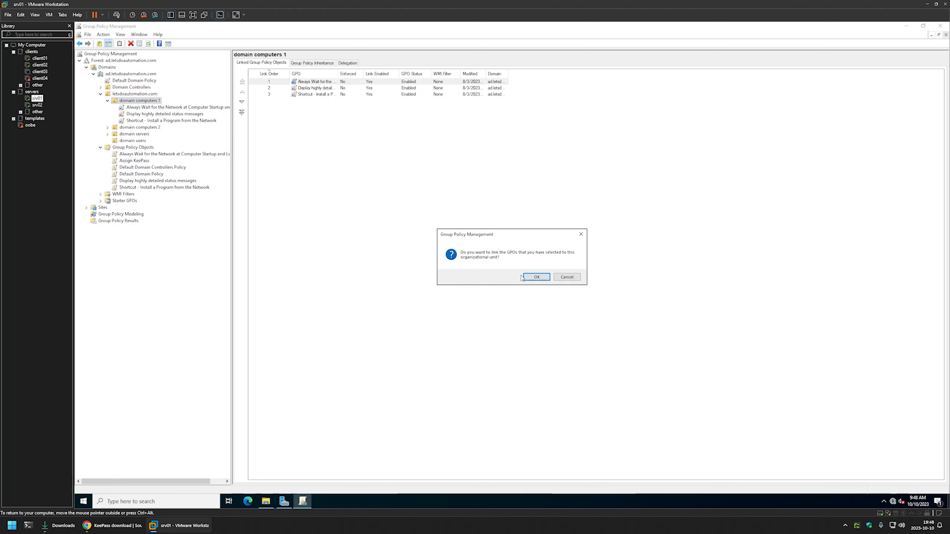
click(535, 277)
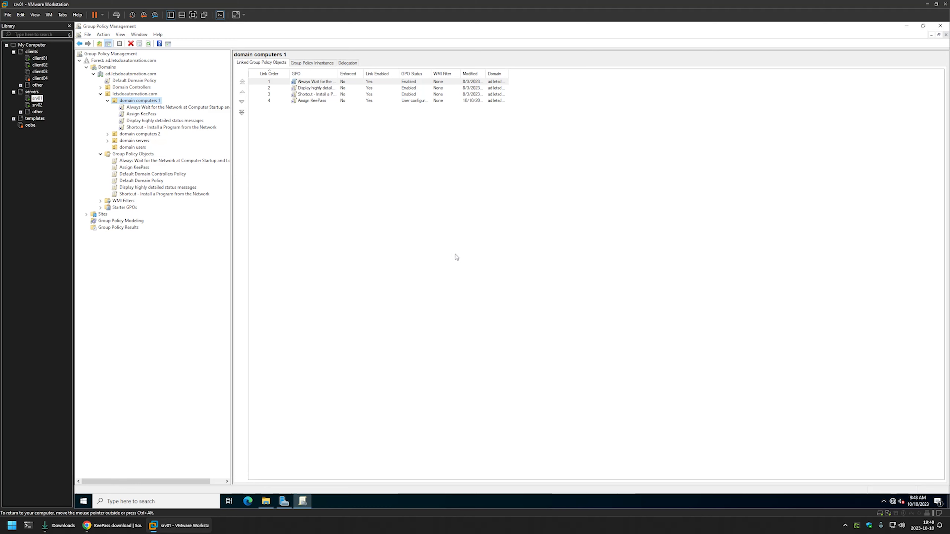
click(137, 116)
click(144, 101)
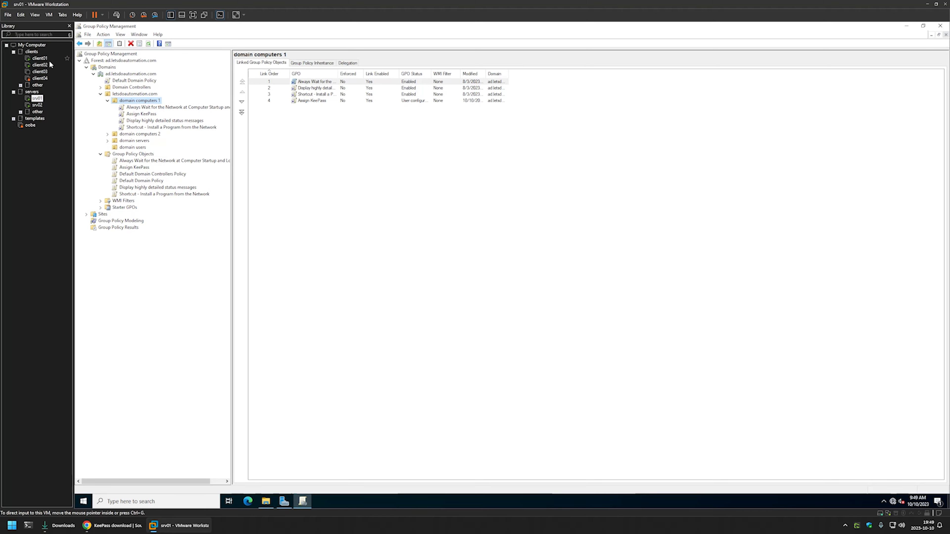
Step: Switch to the client01 virtual machine, open Command Prompt and refresh its group policies with gpupdate
click(40, 57)
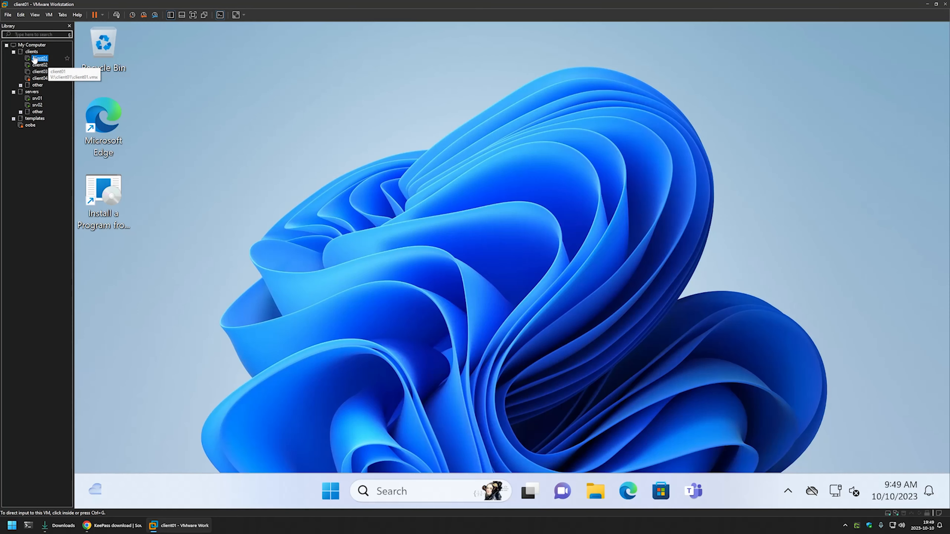
click(393, 162)
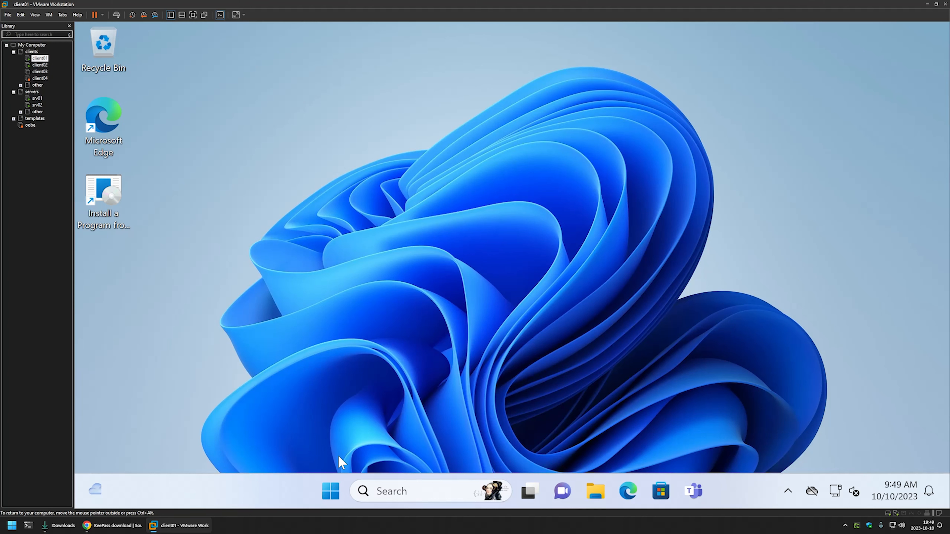
click(333, 490)
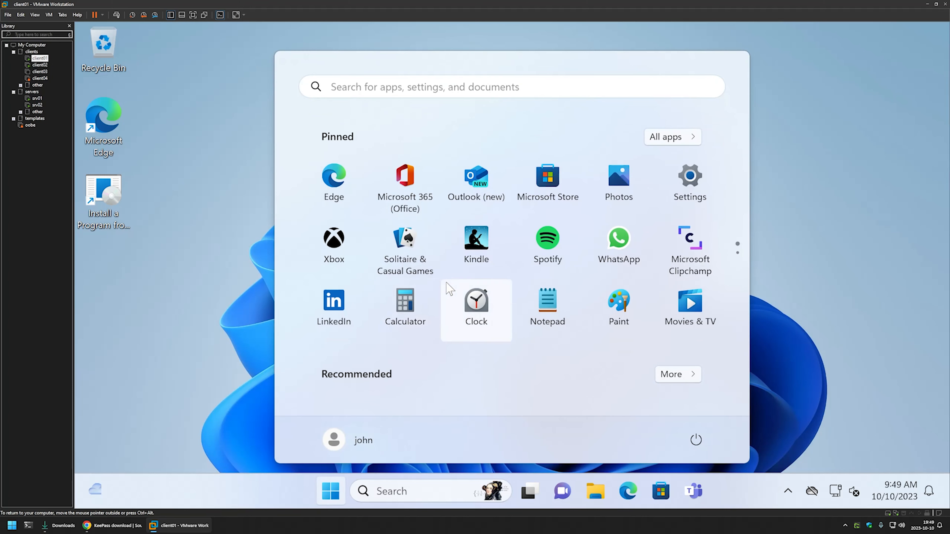
text(cmd)
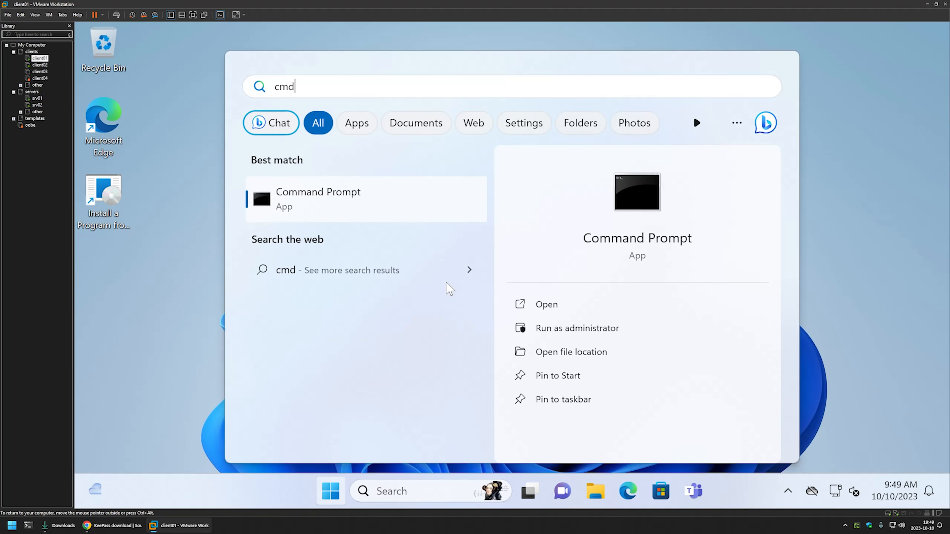
click(549, 304)
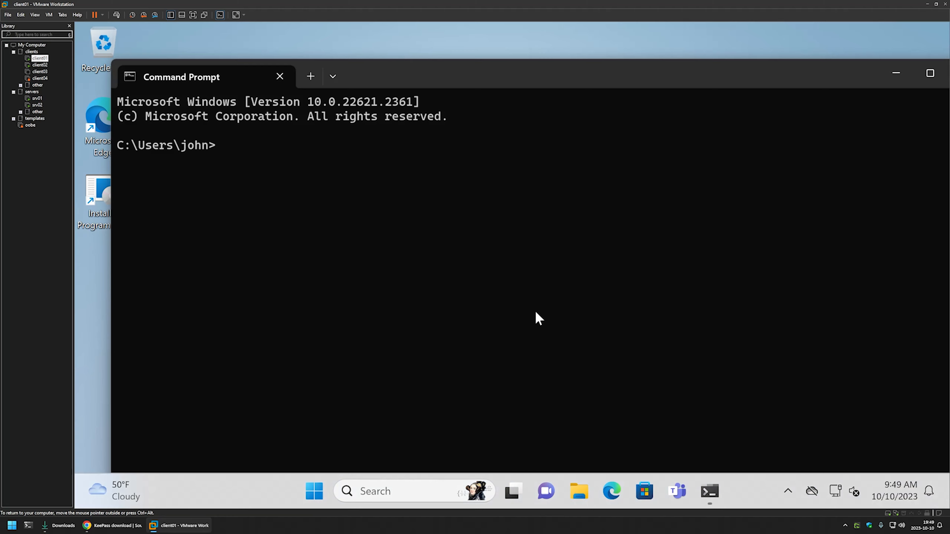
text(gpupdate)
key(Return)
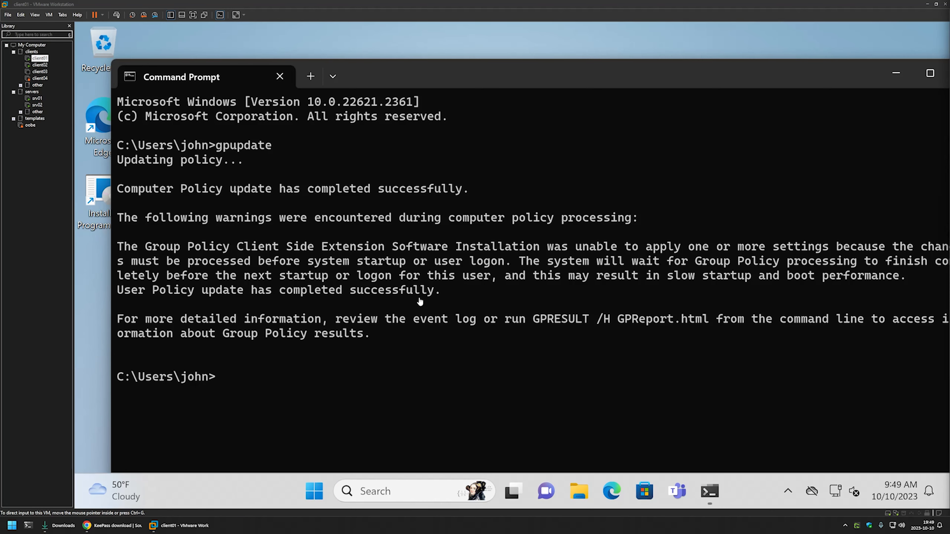
Step: Review the policy update output and restart client01 immediately with shutdown -r -t 0
drag(445, 296, 117, 247)
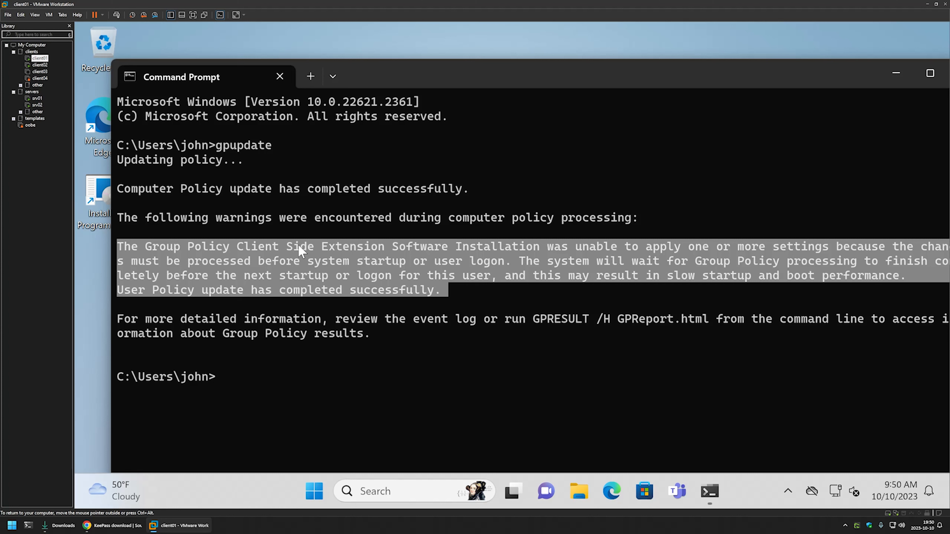
click(313, 369)
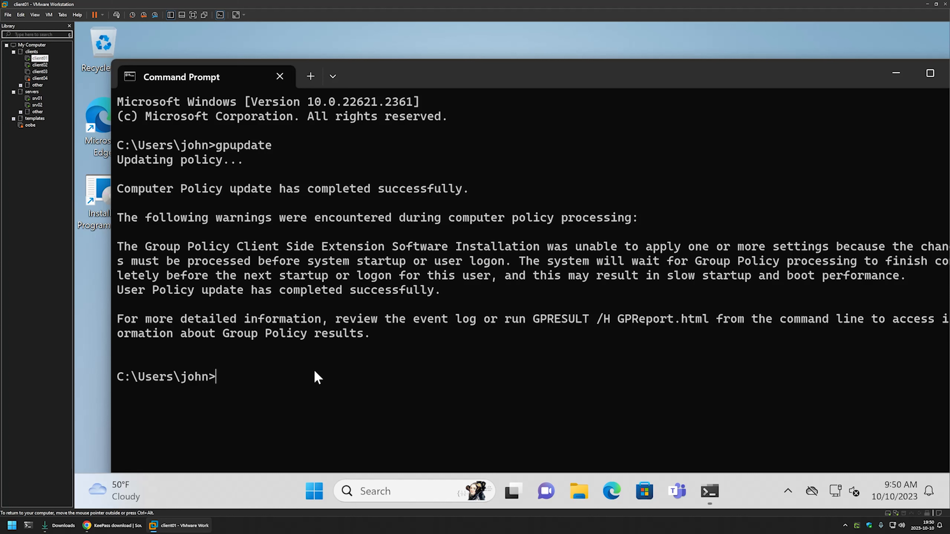
text(shutdown -r -t 0)
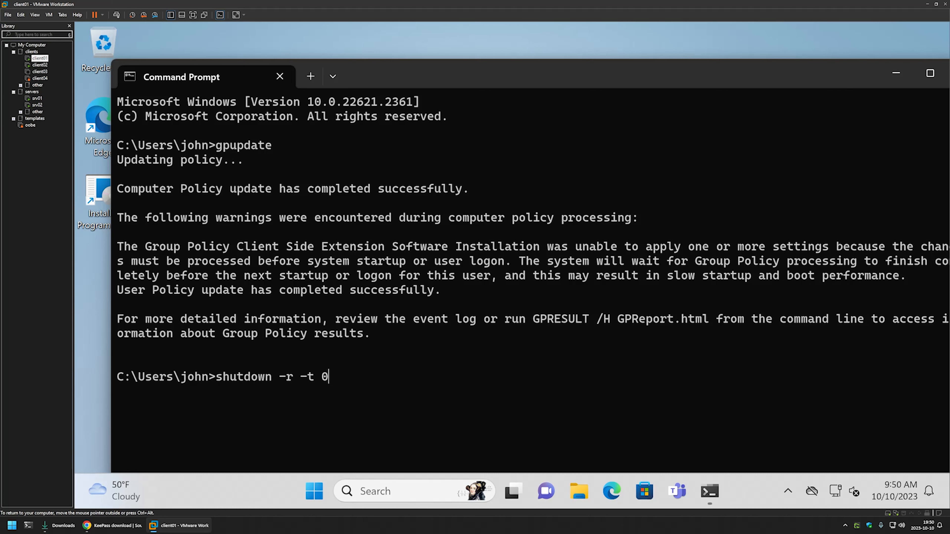
key(Return)
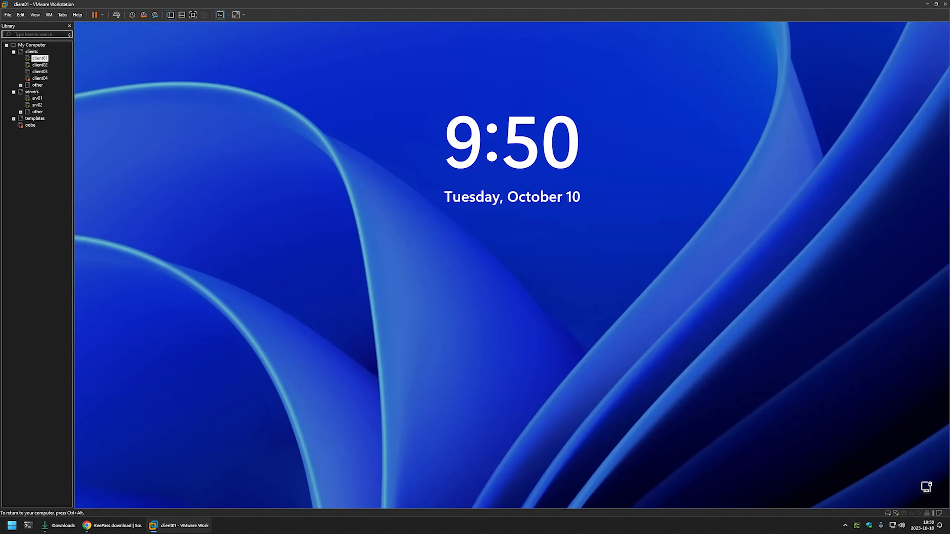
Step: Sign in to client01 by entering the account password on its lock screen
key(space)
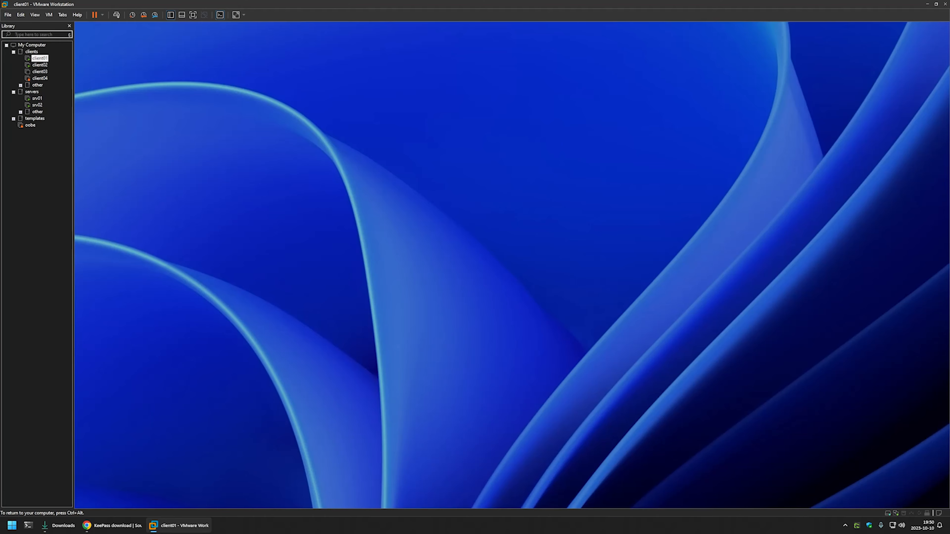
text(******)
key(Return)
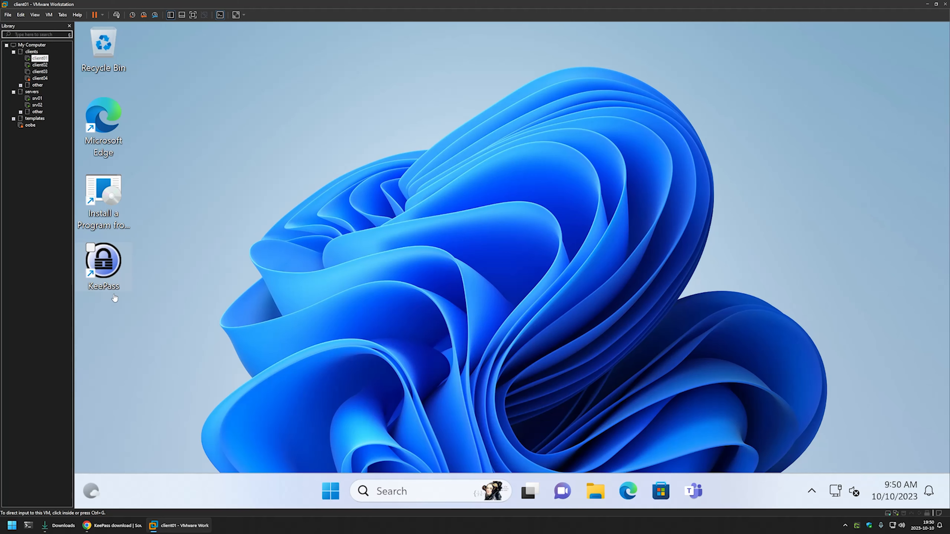
Step: Launch KeePass from its desktop shortcut on client01 to check the deployed installation
click(104, 258)
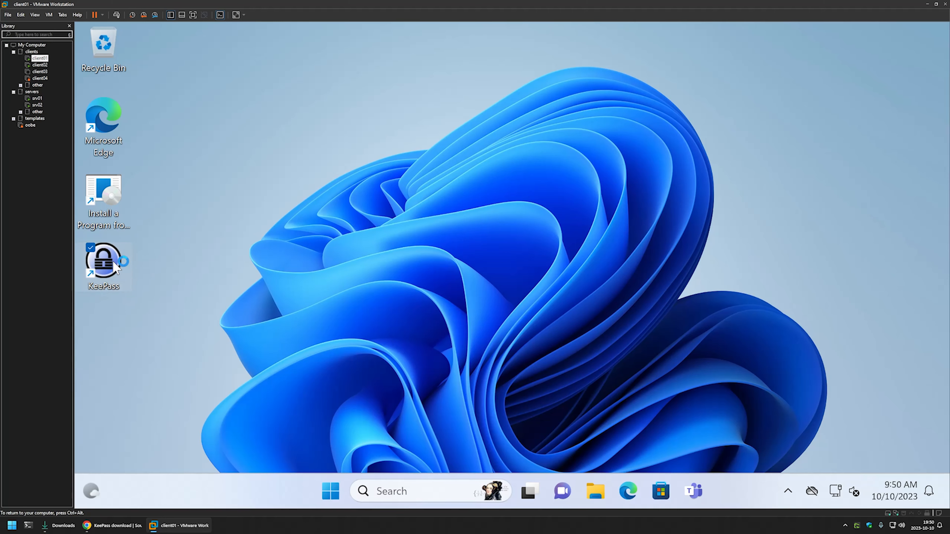
click(444, 205)
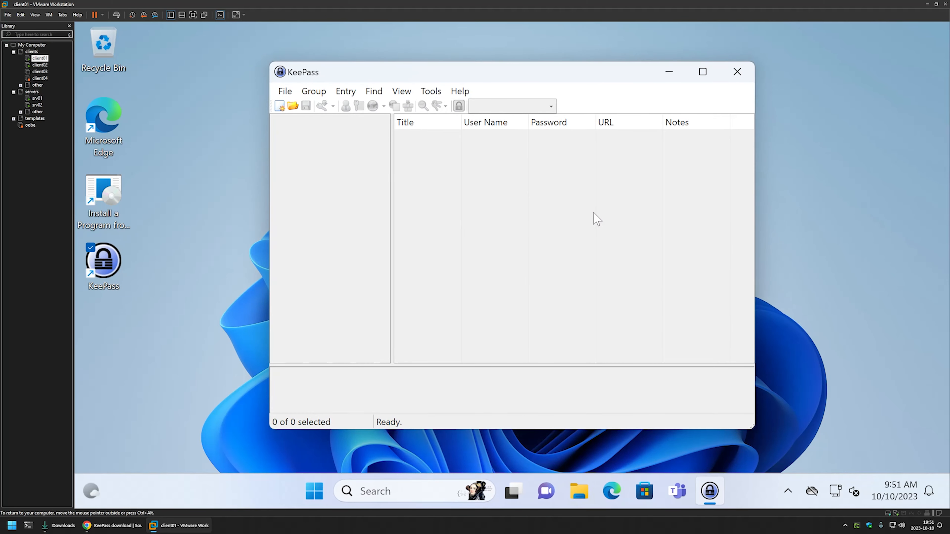
drag(468, 76, 502, 80)
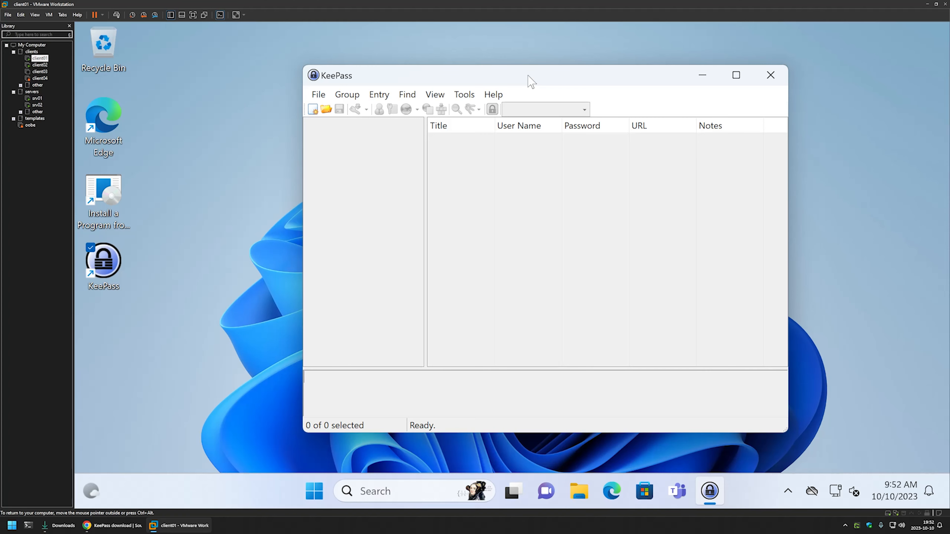
Step: Switch to the srv01 virtual machine and create a new Group Policy Object named "Publish KeePass"
click(30, 99)
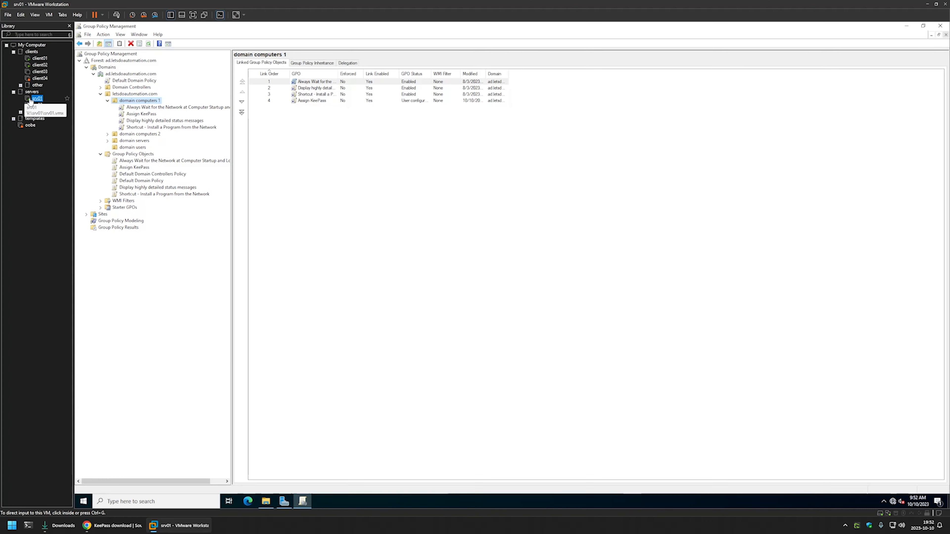
right_click(130, 157)
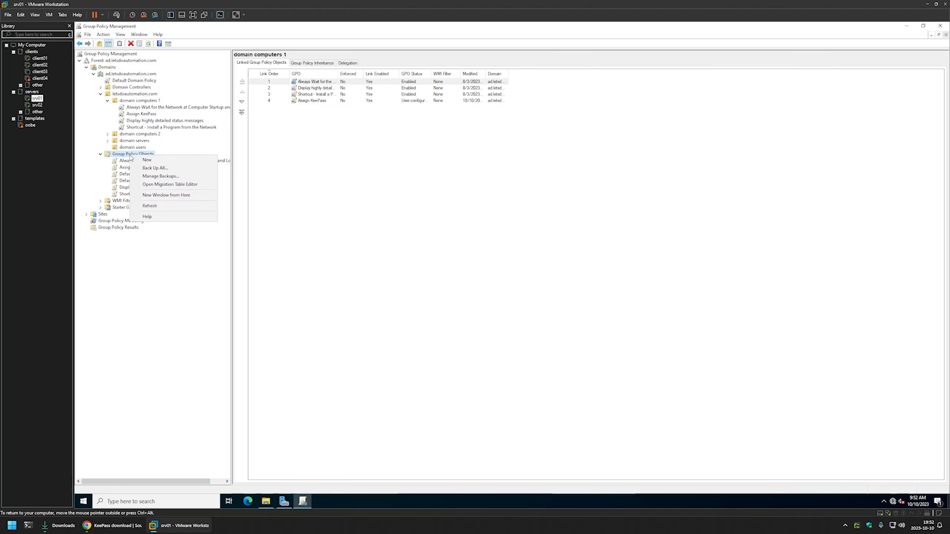
click(146, 163)
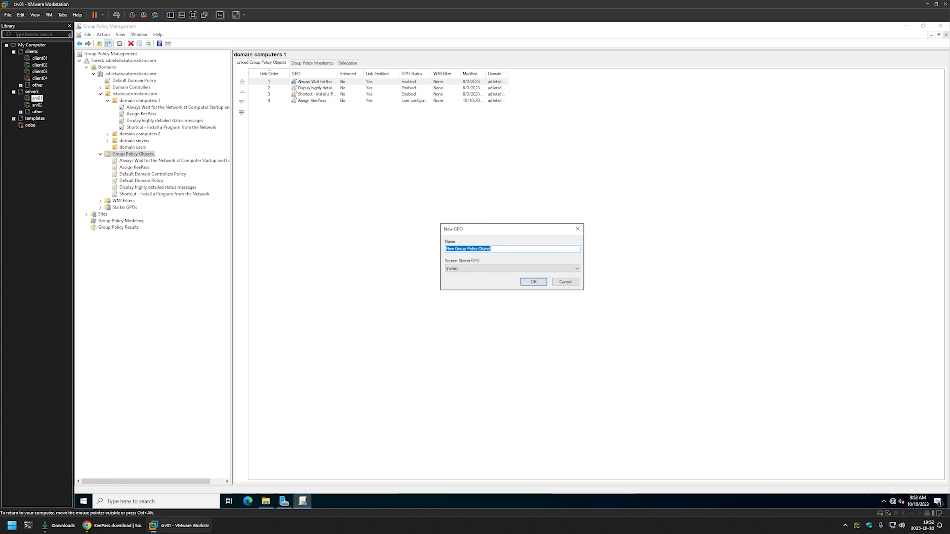
text(Publish KeePass)
click(538, 282)
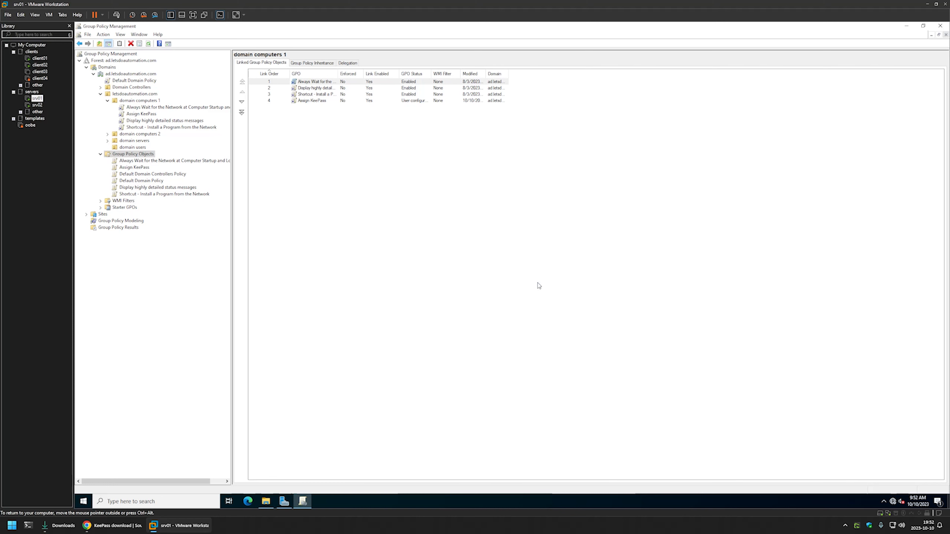
Step: Open the Publish KeePass policy for editing and go to Software installation under the User Configuration policies
click(143, 195)
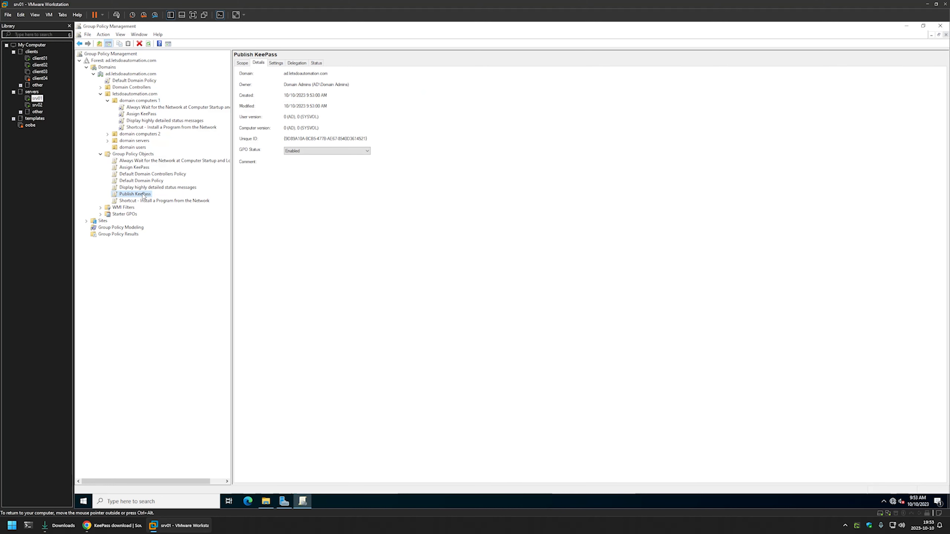
right_click(143, 195)
click(156, 198)
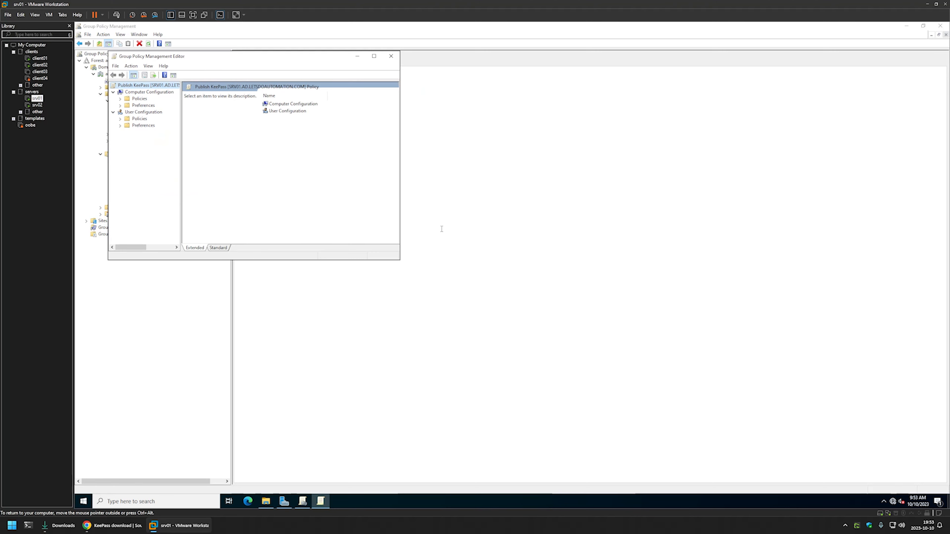
drag(246, 57, 518, 111)
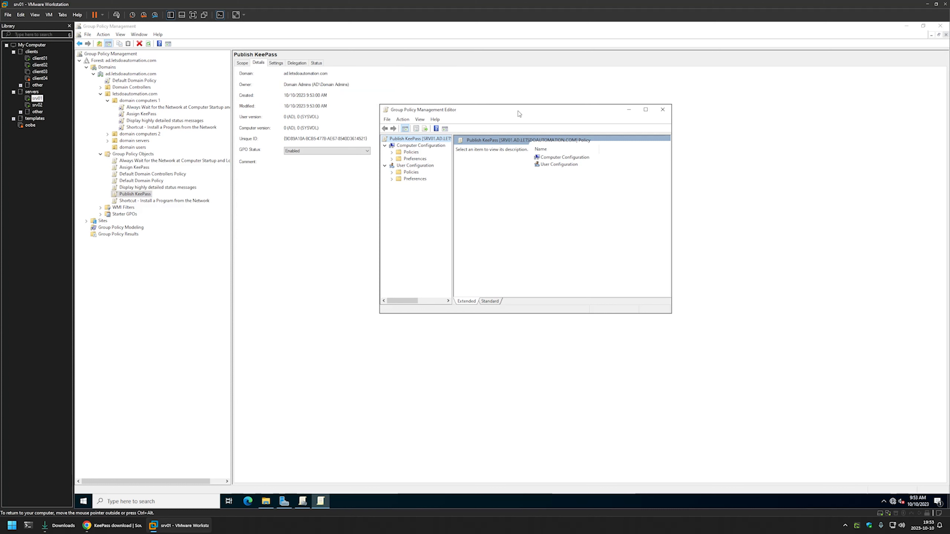
click(392, 172)
click(399, 179)
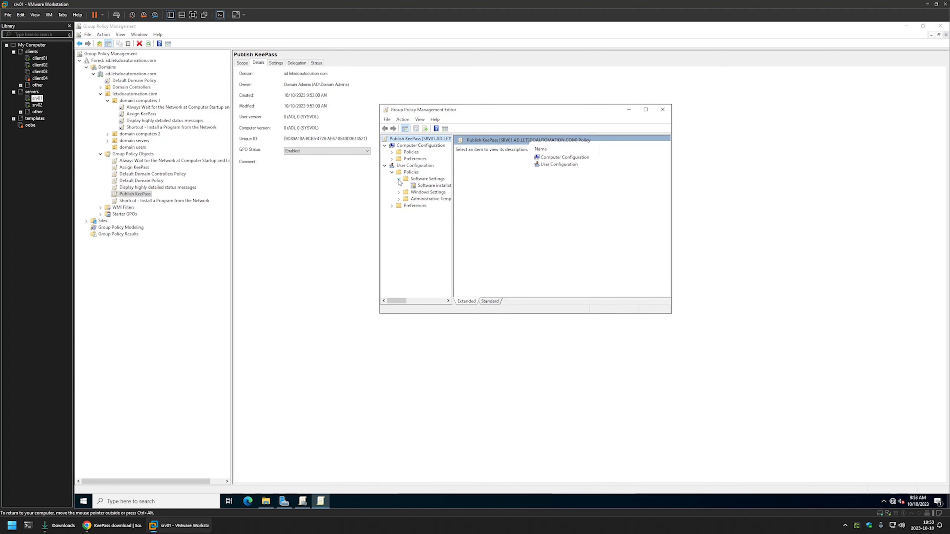
click(432, 185)
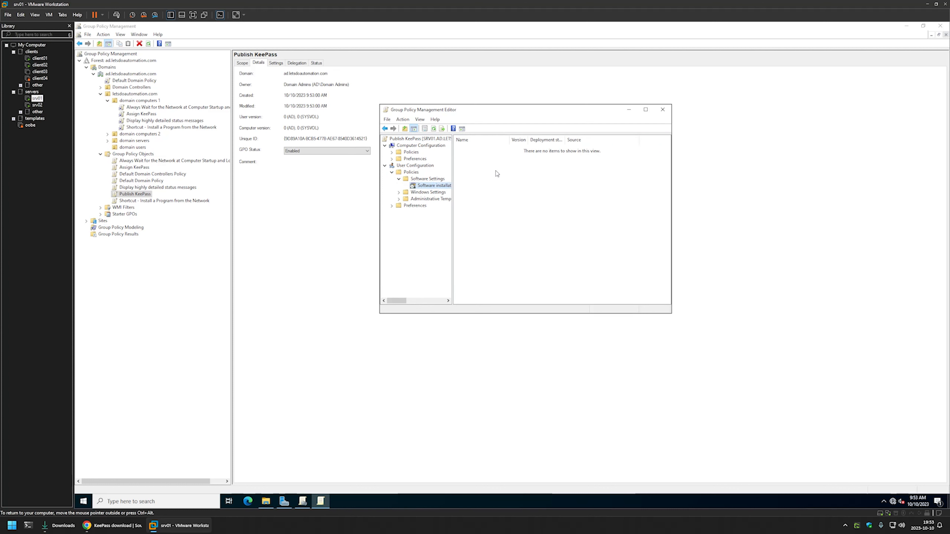
Step: Add the KeePass-2.54 installer from \\srv02\software\KeePass as a new package with the Advanced deployment method
right_click(497, 172)
mouse_move(523, 176)
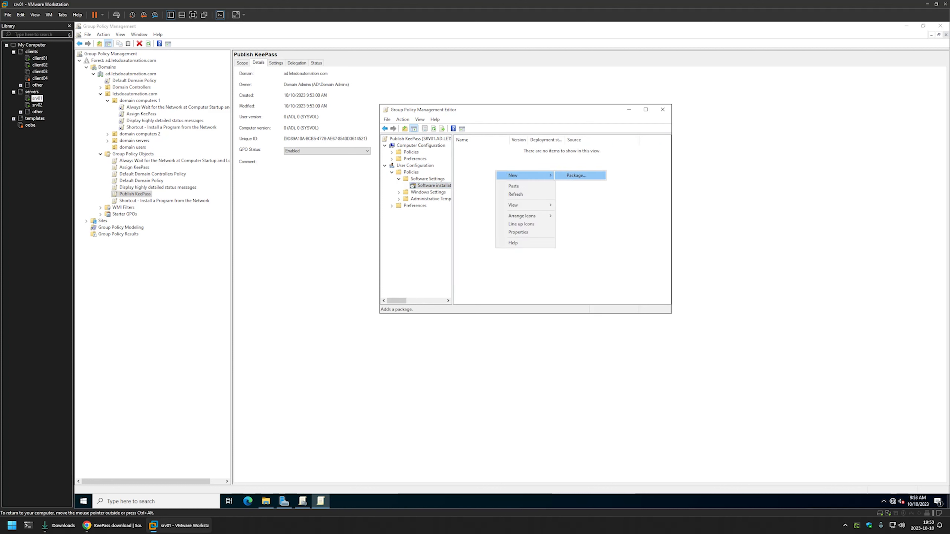
click(575, 175)
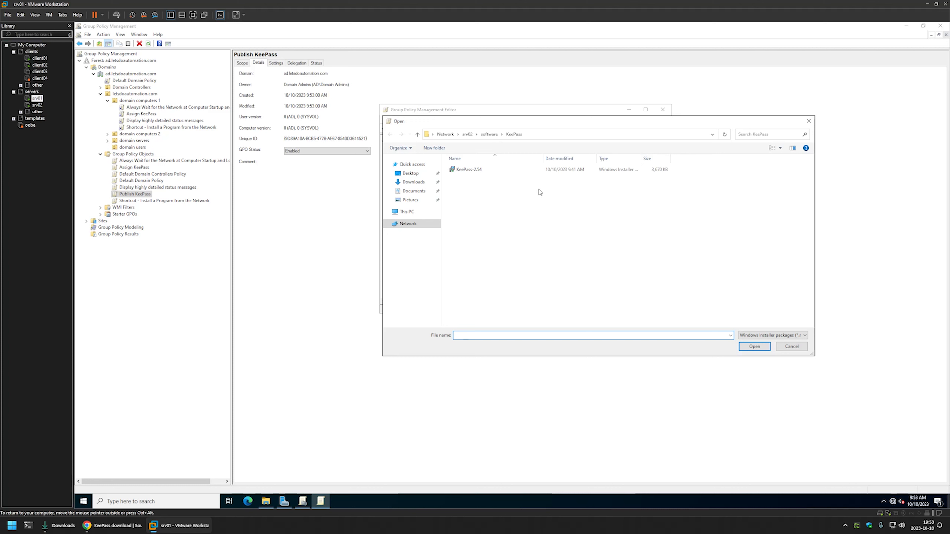
click(534, 134)
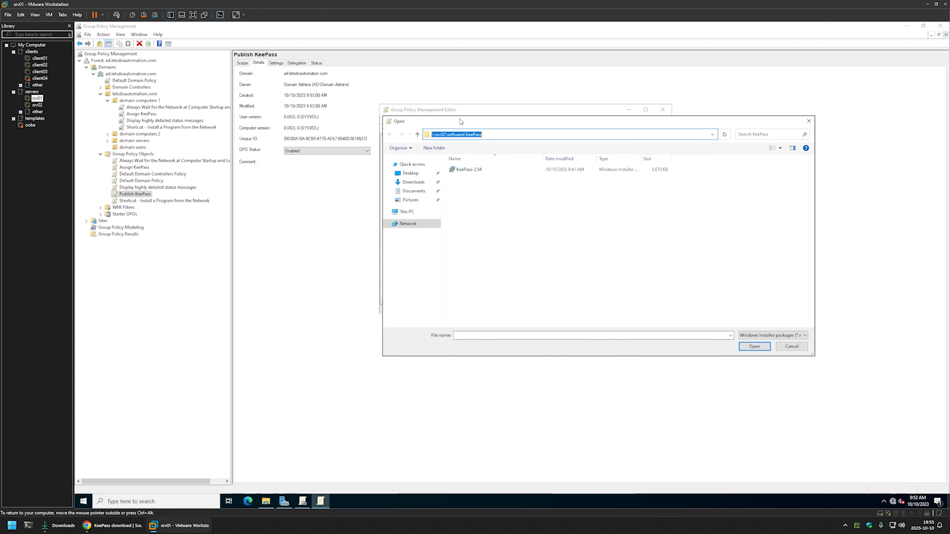
double_click(467, 169)
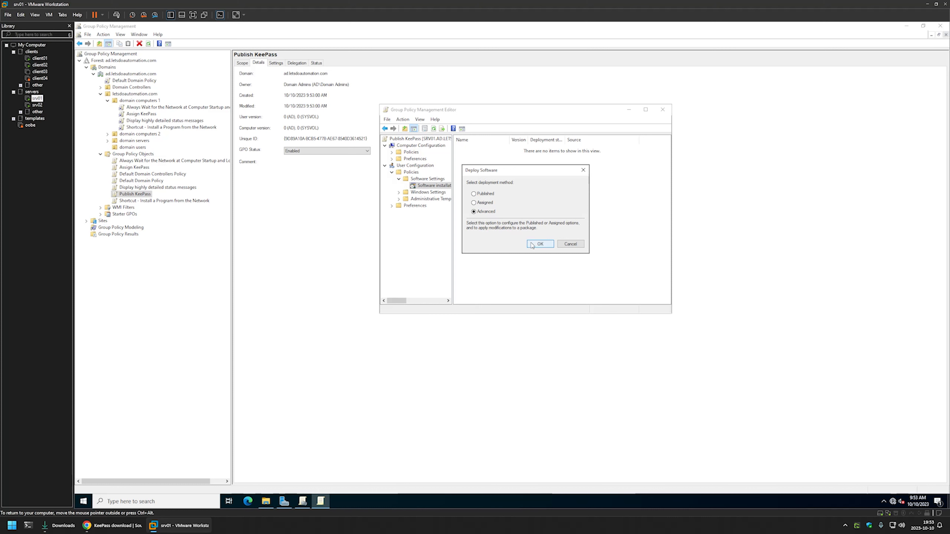
click(540, 243)
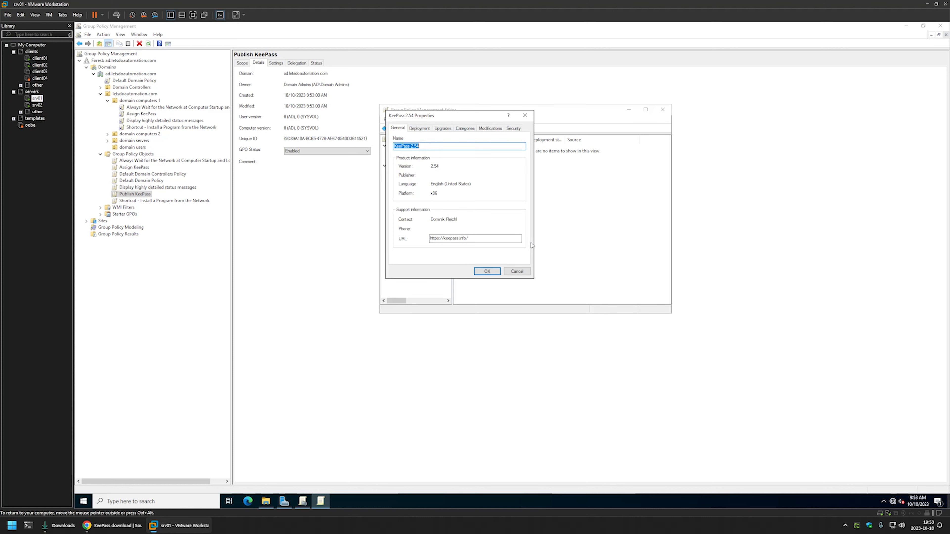
Step: Set the KeePass 2.54 package's installation user interface option to Basic, save it and close the policy editor
click(418, 129)
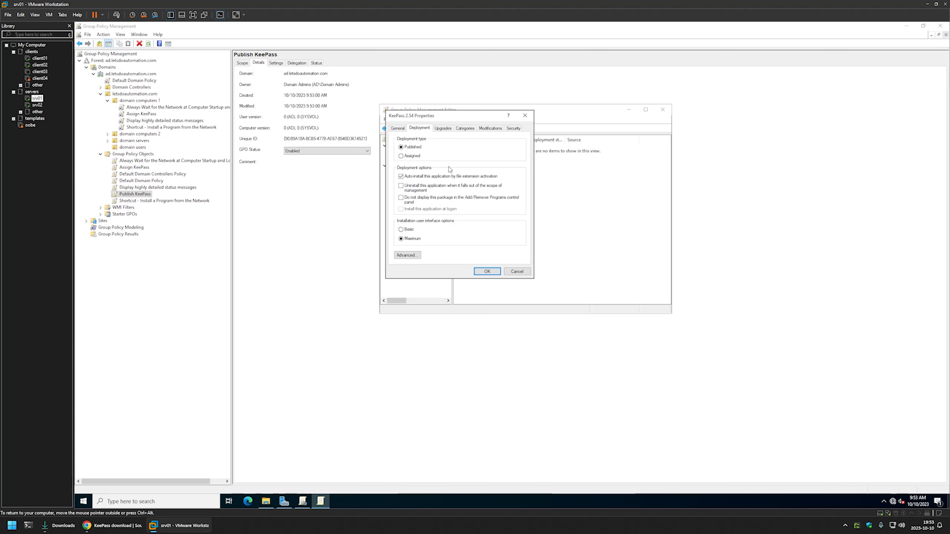
click(401, 229)
click(487, 271)
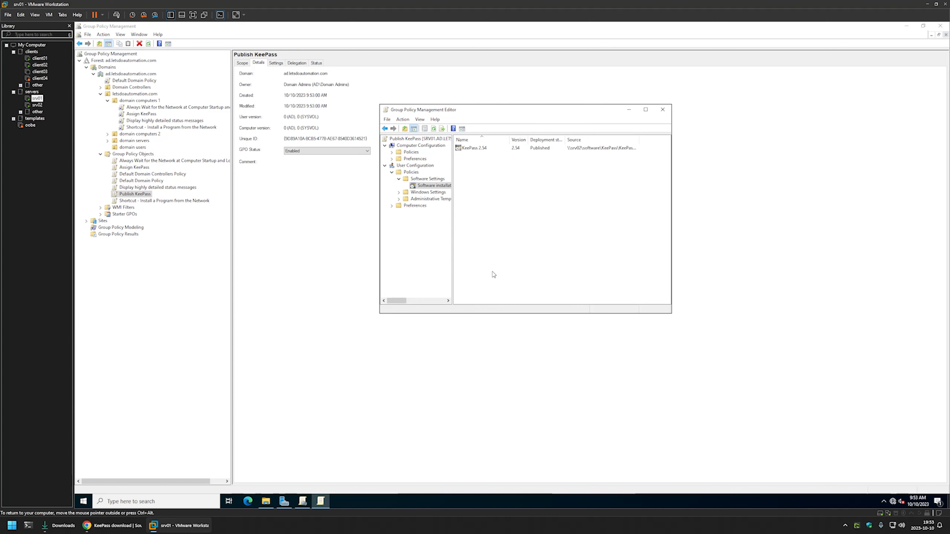
click(662, 109)
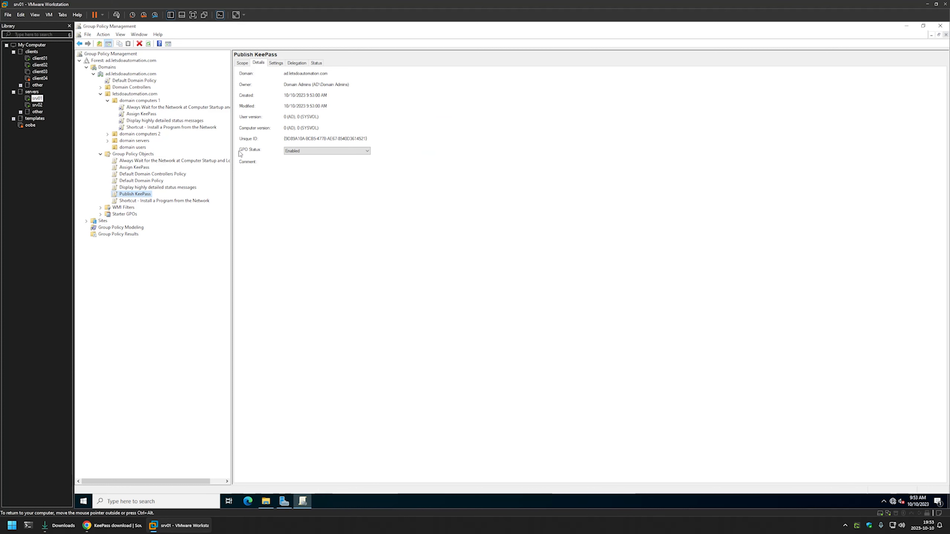
Step: Set the GPO status of Publish KeePass to "Computer configuration settings disabled" and confirm the change
click(297, 154)
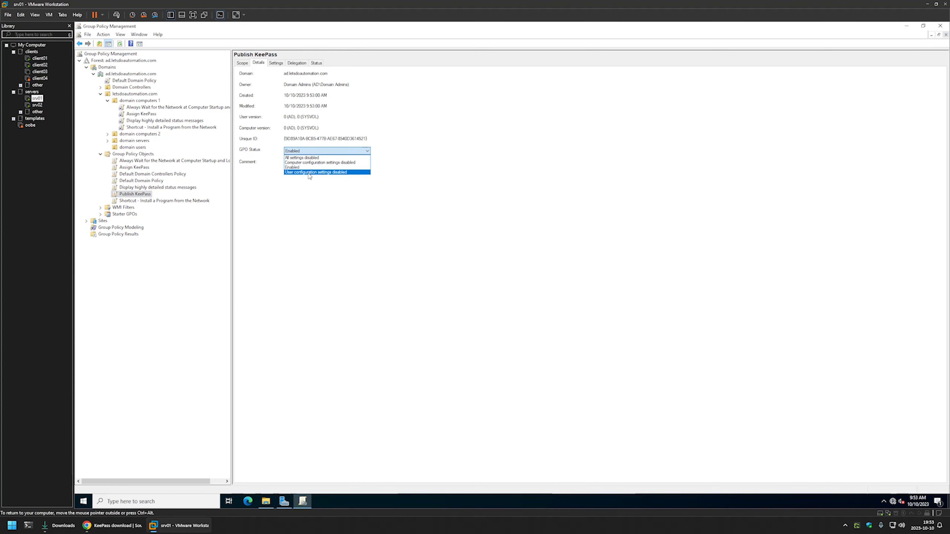
click(312, 163)
click(537, 278)
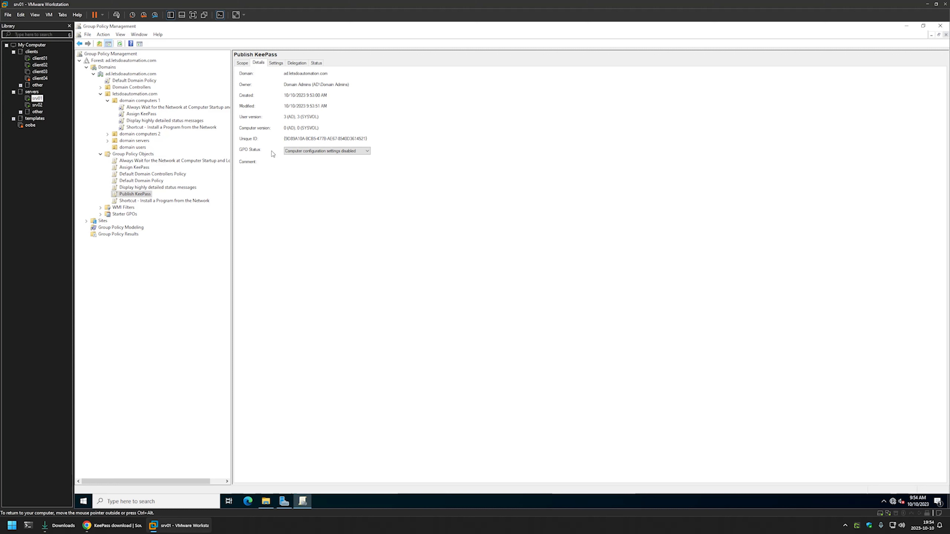
Step: Link the Publish KeePass policy object to the "domain users" organizational unit and display that unit's linked policies
click(135, 194)
drag(135, 194, 138, 147)
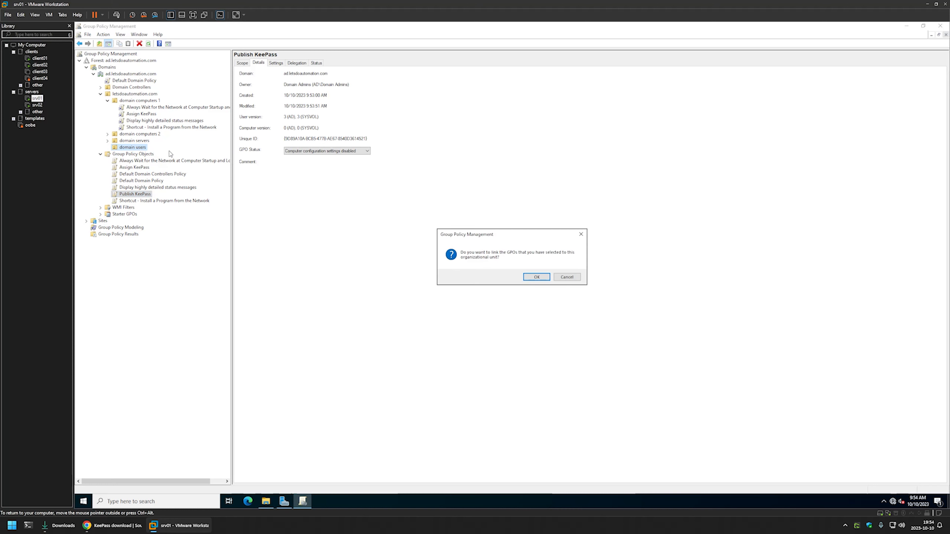
click(523, 280)
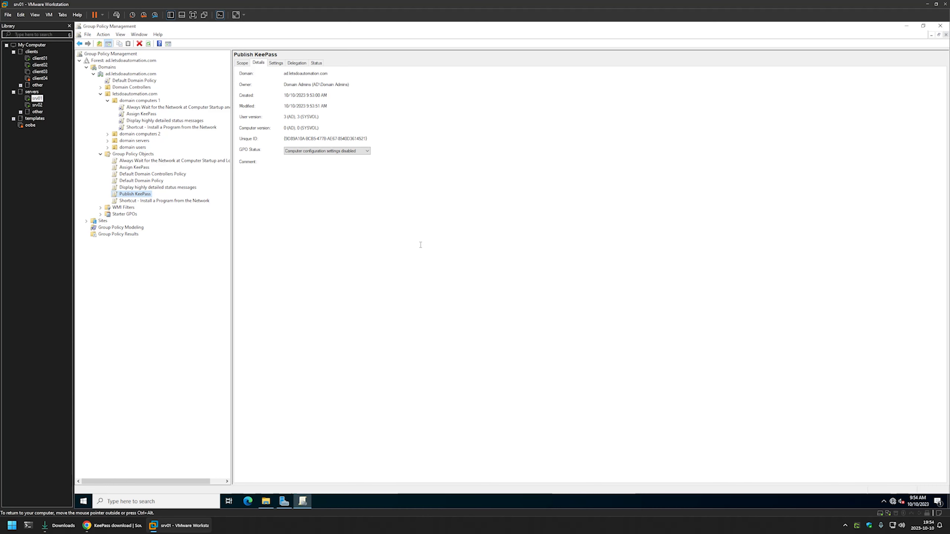
click(107, 147)
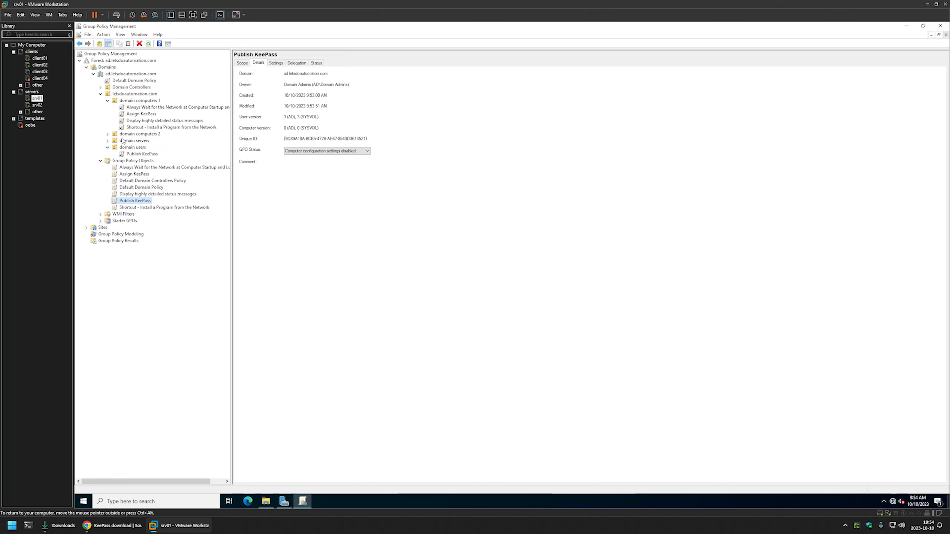
click(143, 147)
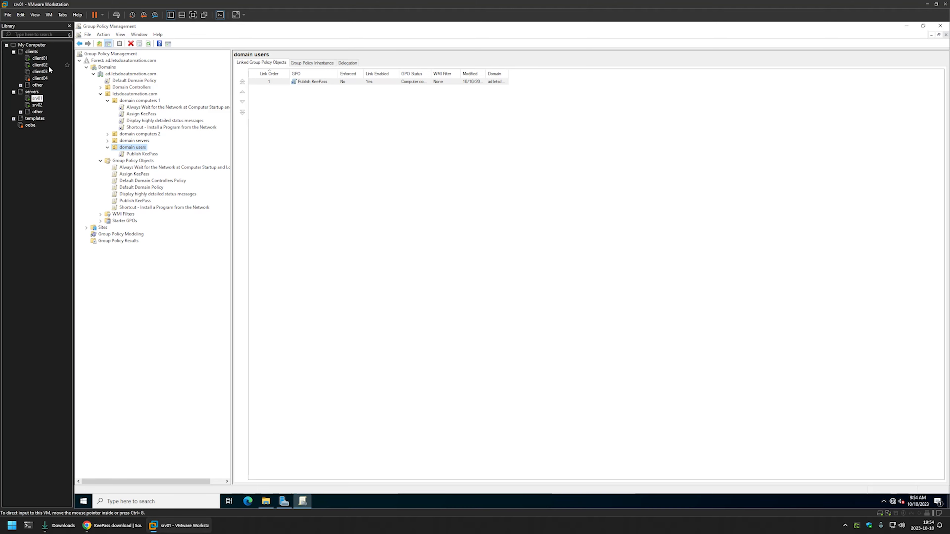
Step: Switch to the client02 virtual machine, open the Install a Program from the Network shortcut and refresh its program list
click(37, 65)
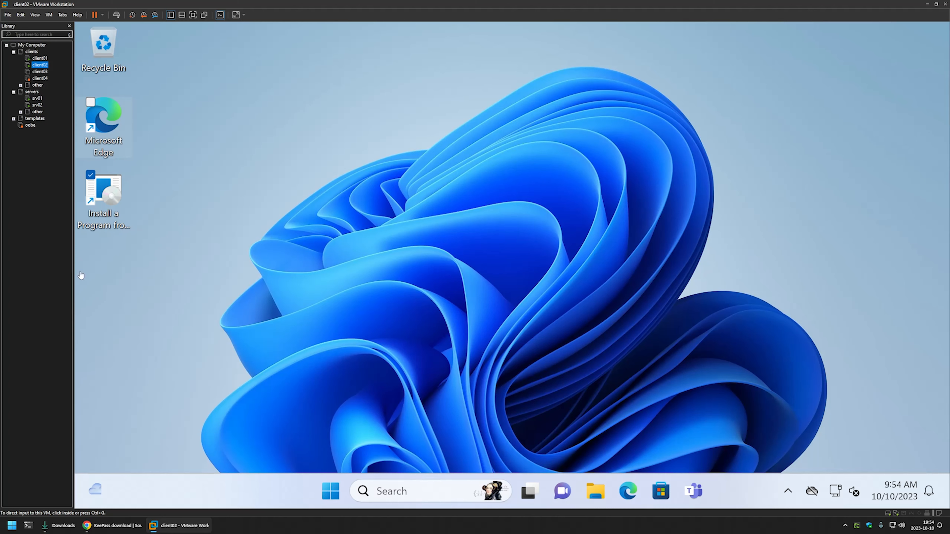
click(139, 251)
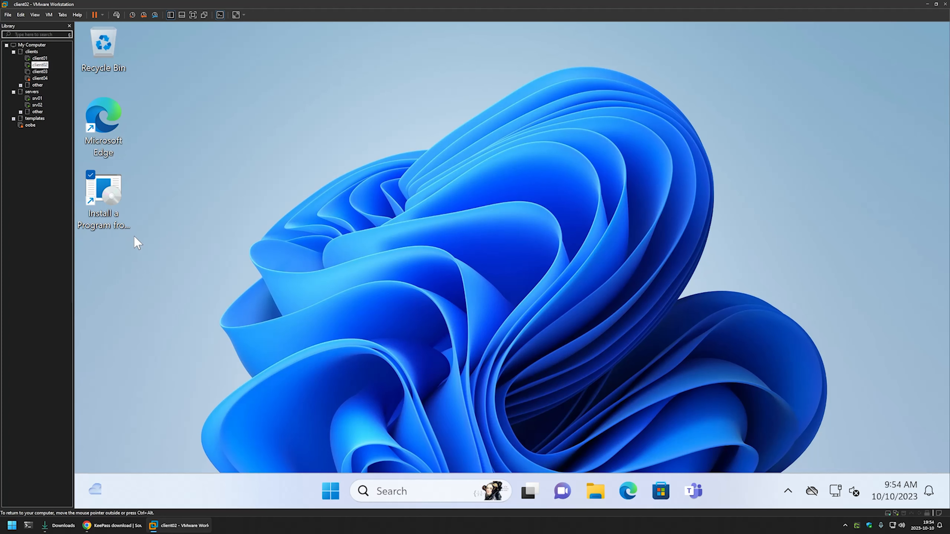
double_click(108, 190)
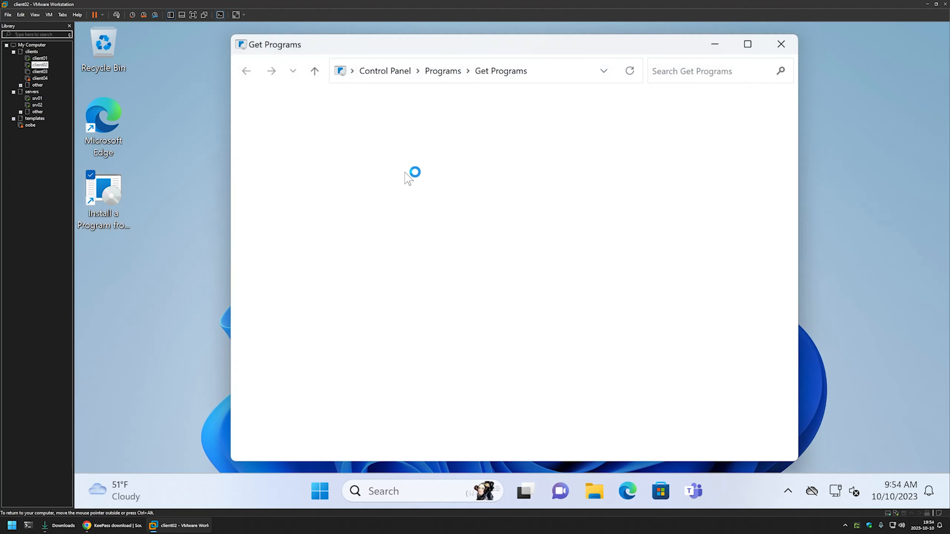
right_click(414, 205)
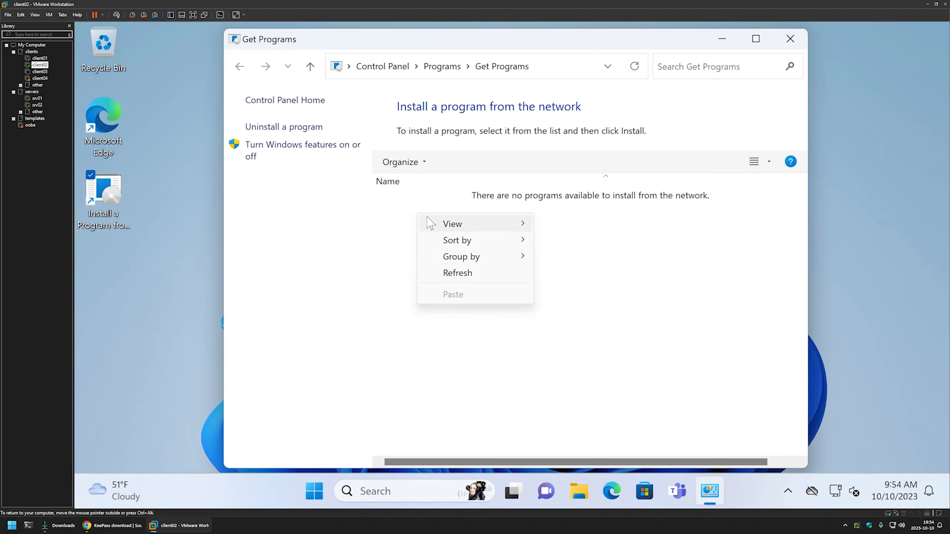
click(451, 271)
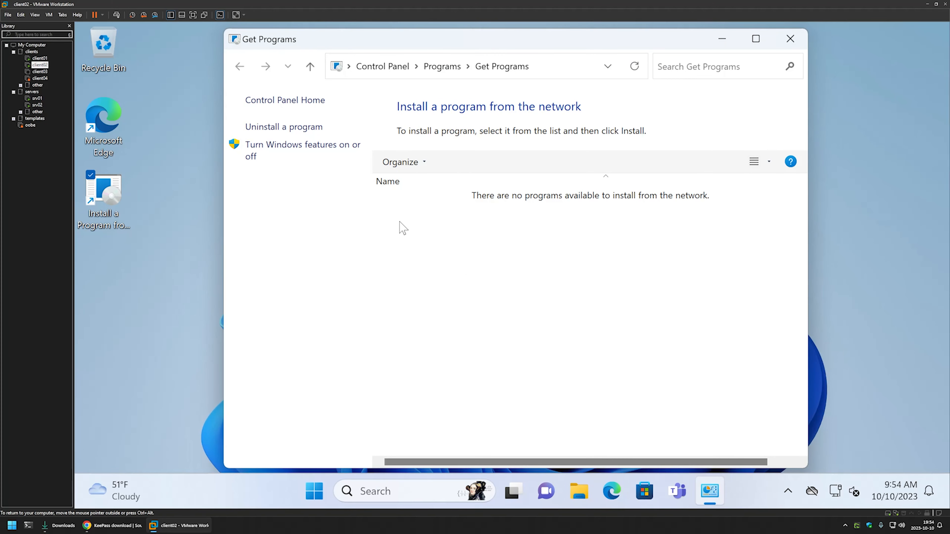
Step: Open a Command Prompt on client02, place it beside the Get Programs window and run gpupdate
click(314, 489)
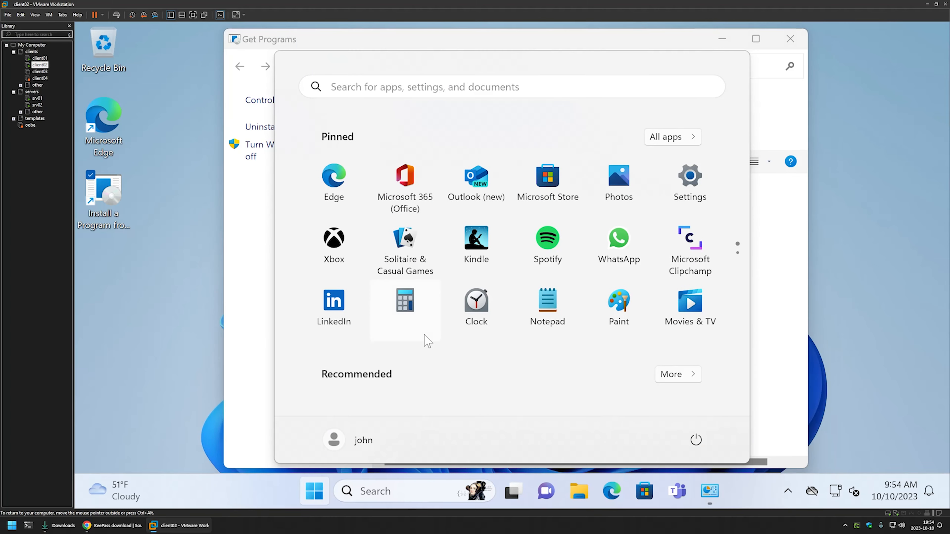
text(cmd)
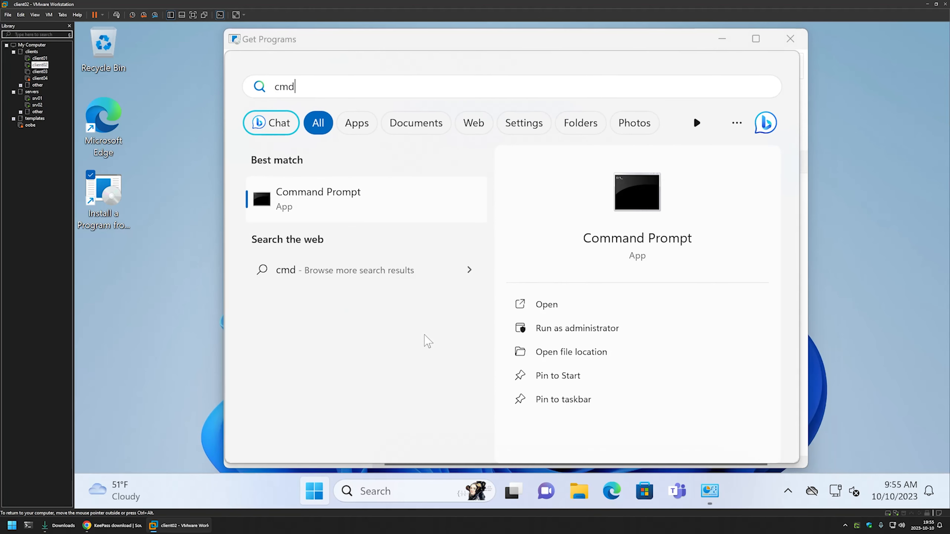
click(561, 309)
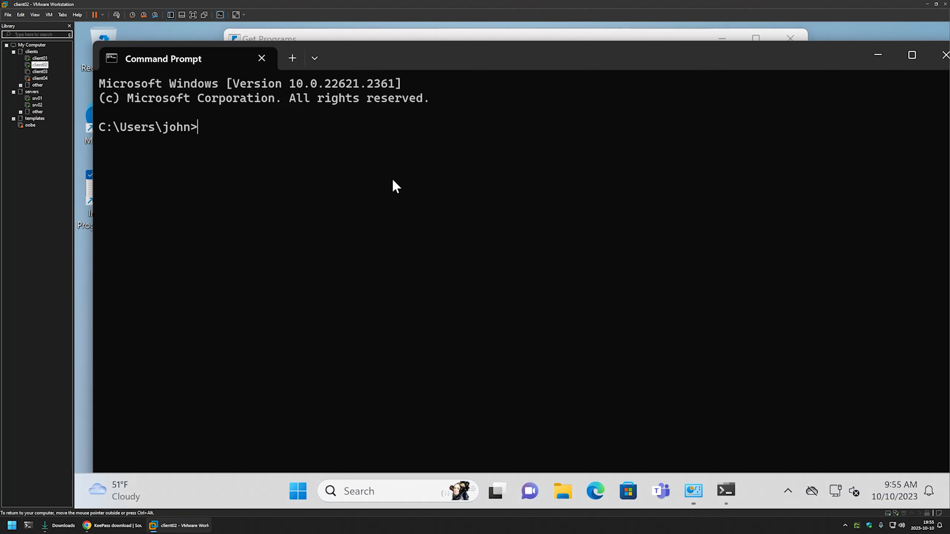
drag(358, 59, 865, 100)
text(g)
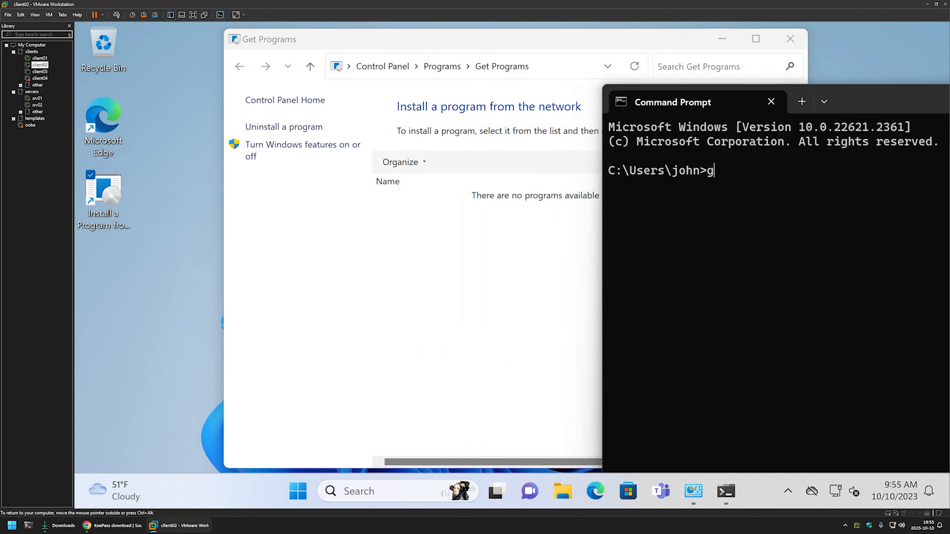
text(pupdate)
key(Return)
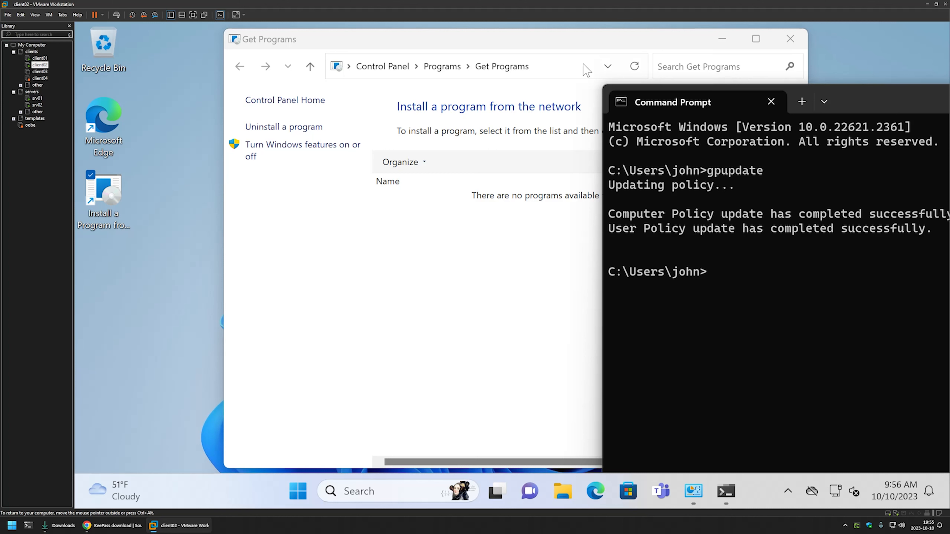
Step: Refresh the list of network programs, install KeePass 2.54 from it and close the setup message
click(471, 220)
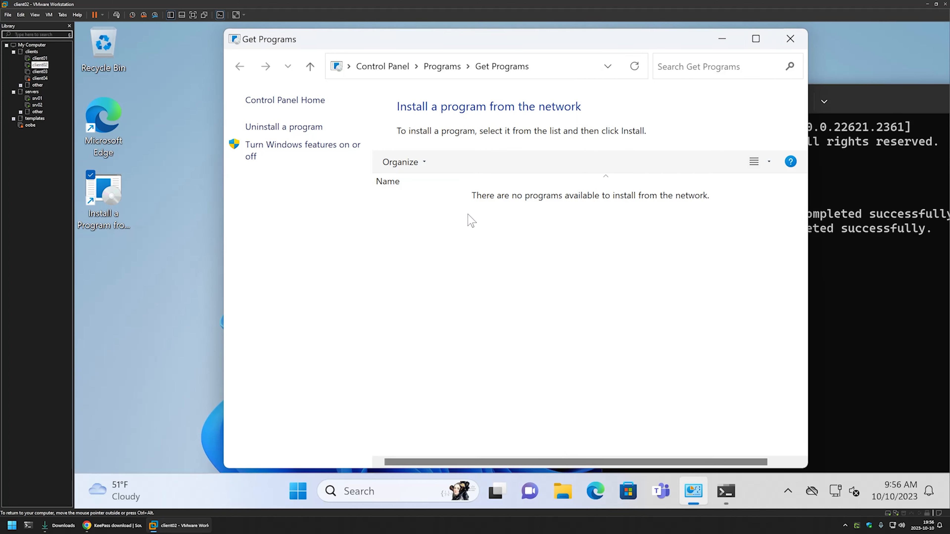
right_click(441, 218)
click(472, 277)
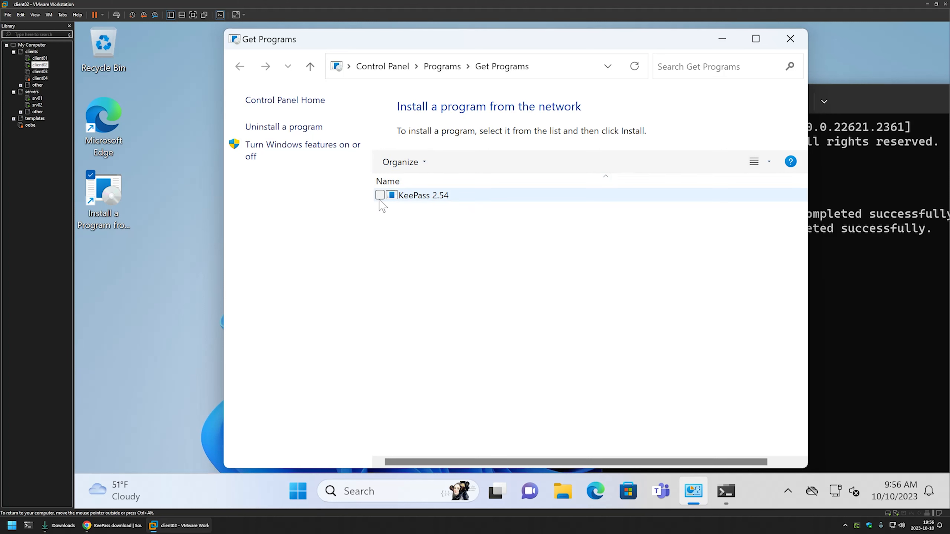
double_click(421, 197)
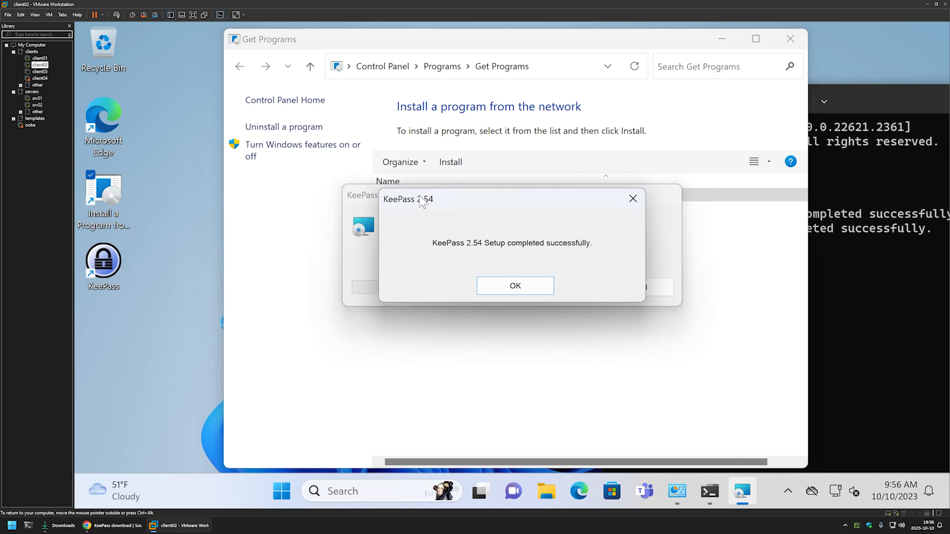
click(515, 285)
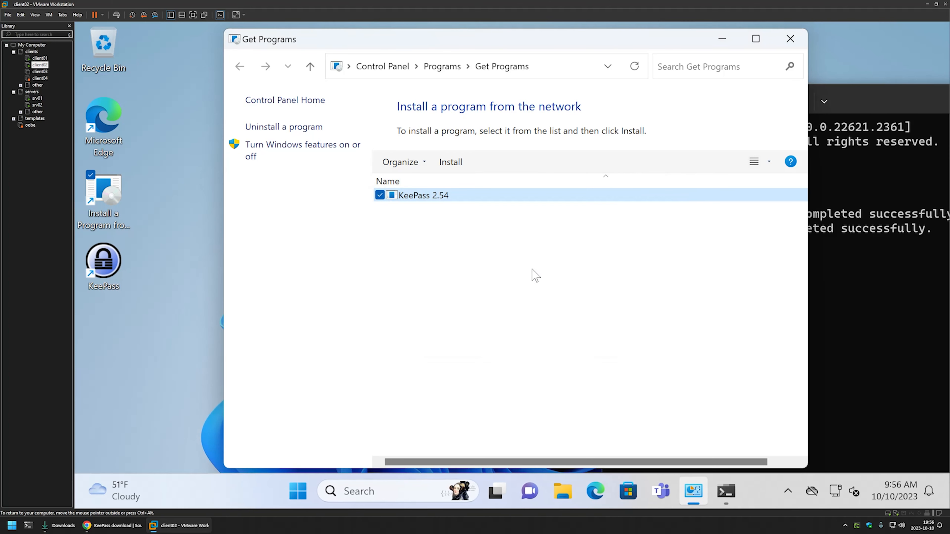
Step: Launch KeePass from its desktop shortcut and enable the automatic update check
click(522, 275)
double_click(114, 256)
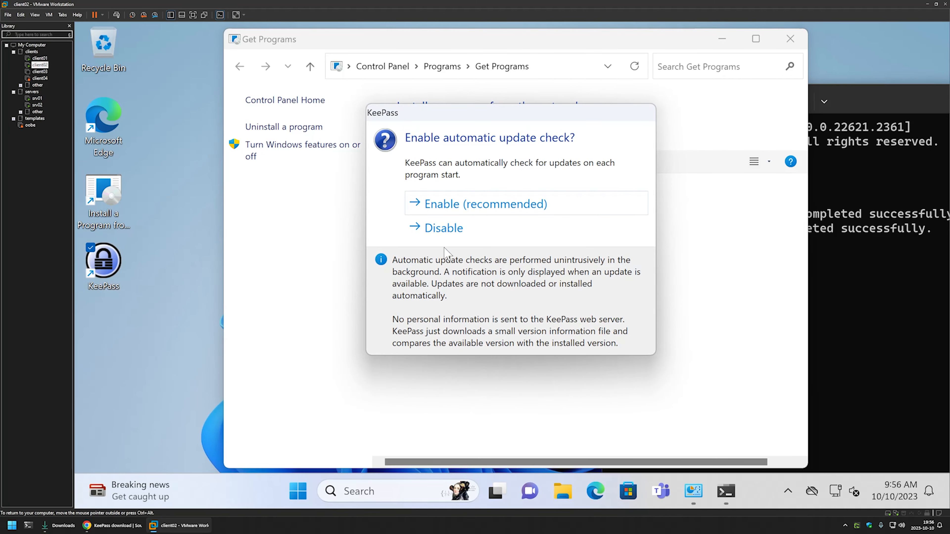
click(468, 210)
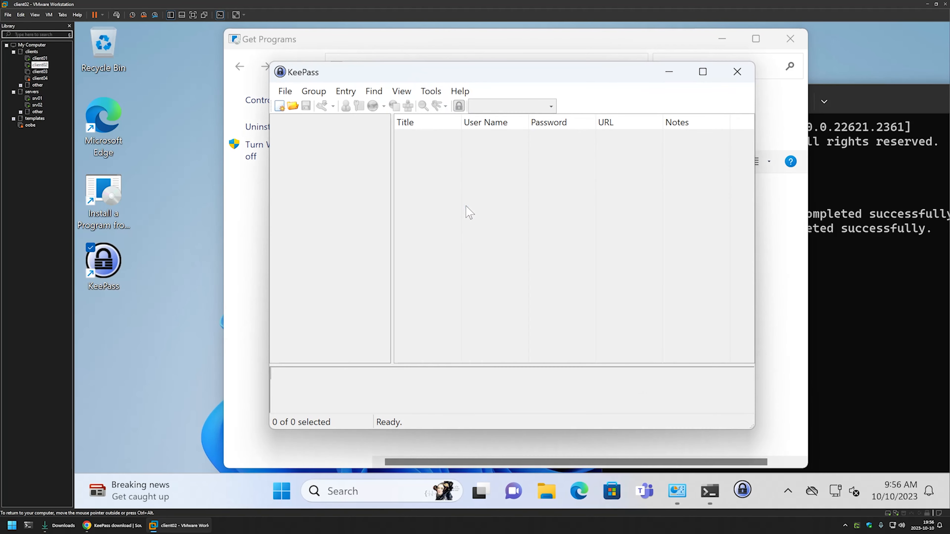